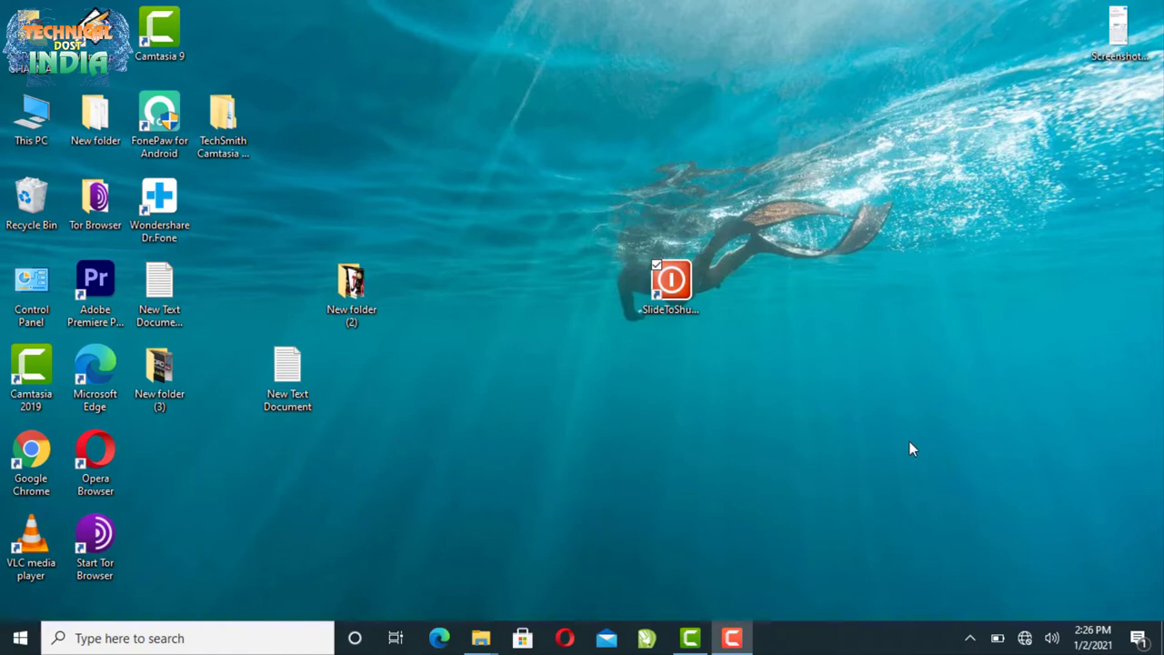
# - Run the SlideToShutDown shortcut on the desktop and slide the shutdown screen upward to dismiss it
pyautogui.click(683, 313)
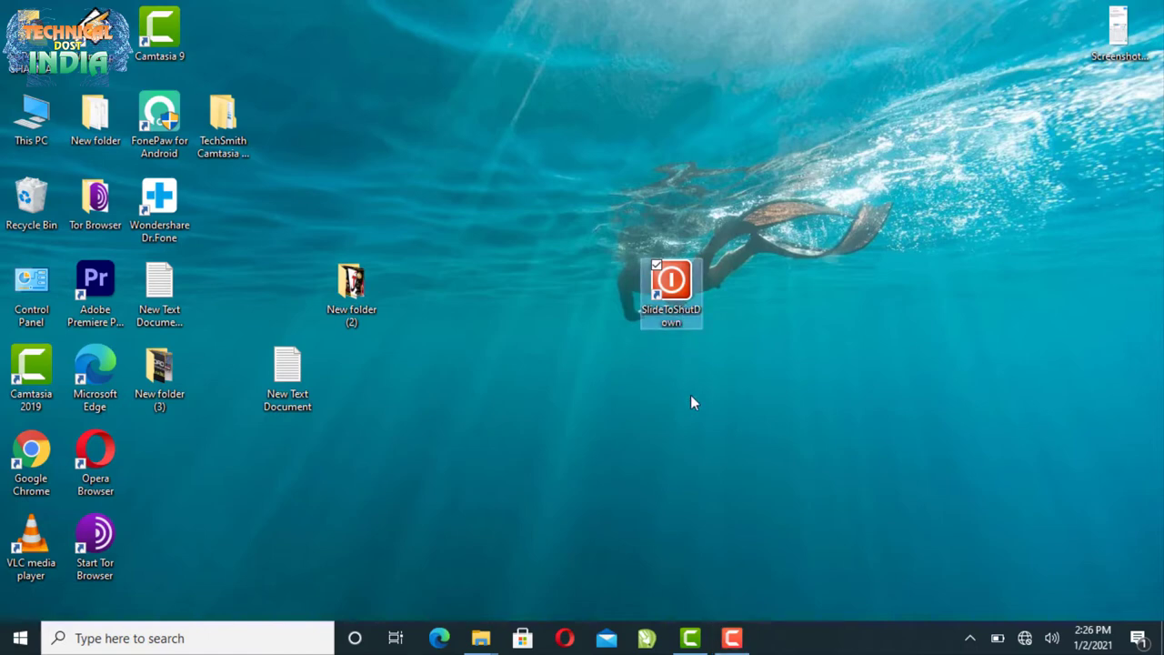
pyautogui.doubleClick(688, 313)
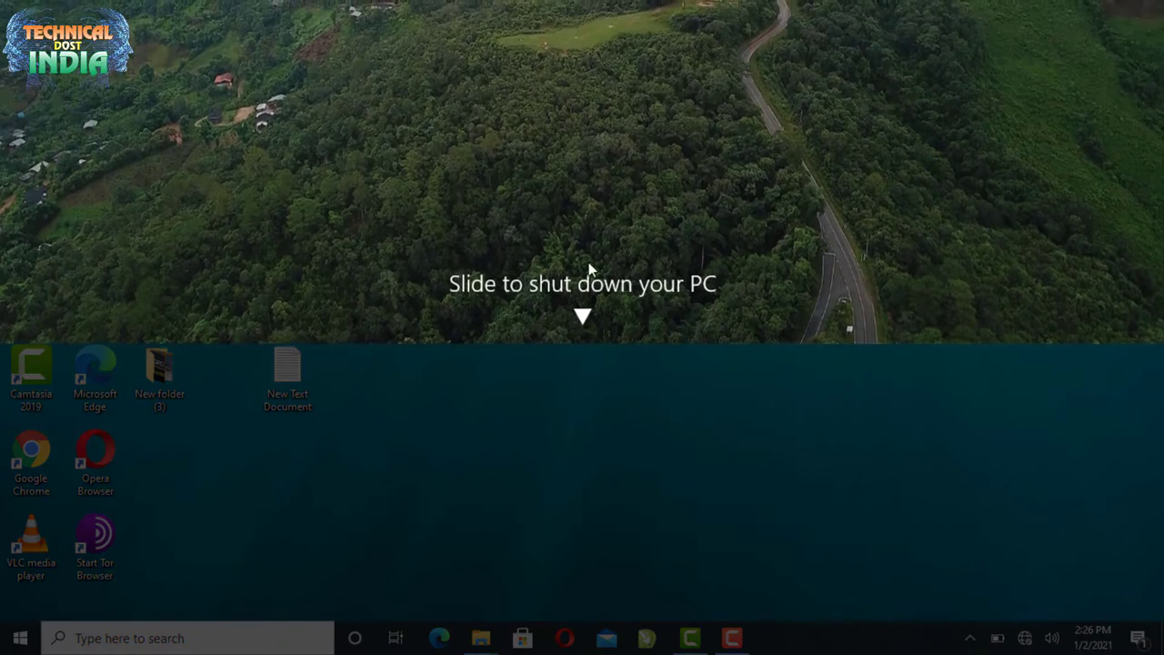
pyautogui.moveTo(579, 253); pyautogui.dragTo(601, 163)
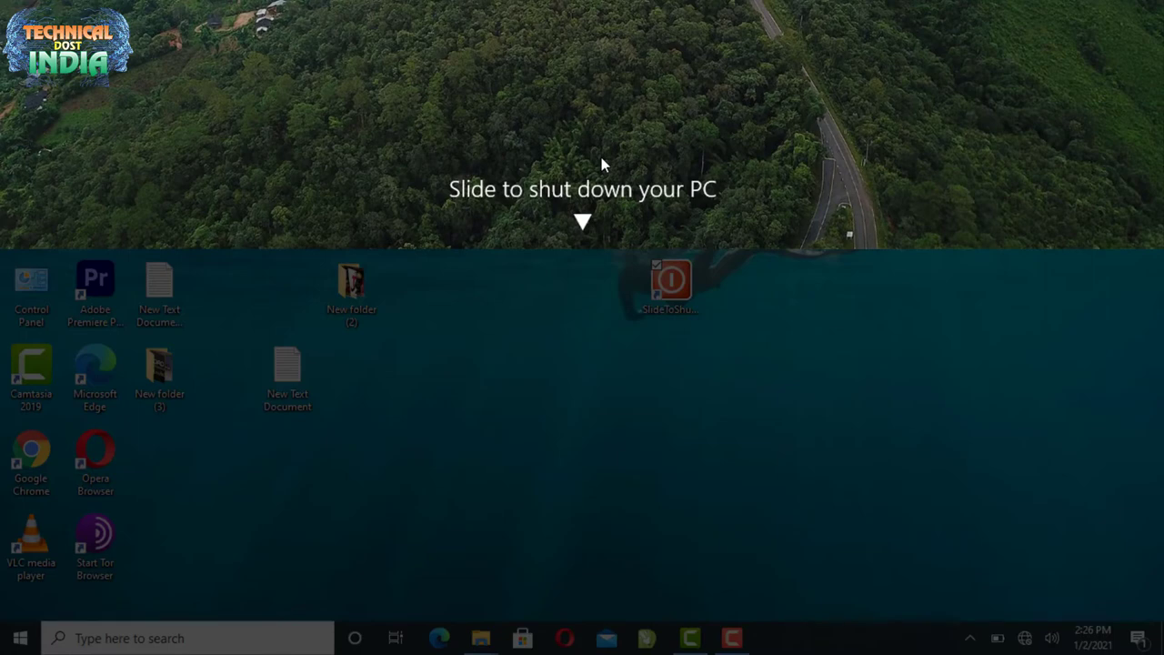
pyautogui.moveTo(601, 158); pyautogui.dragTo(661, 10)
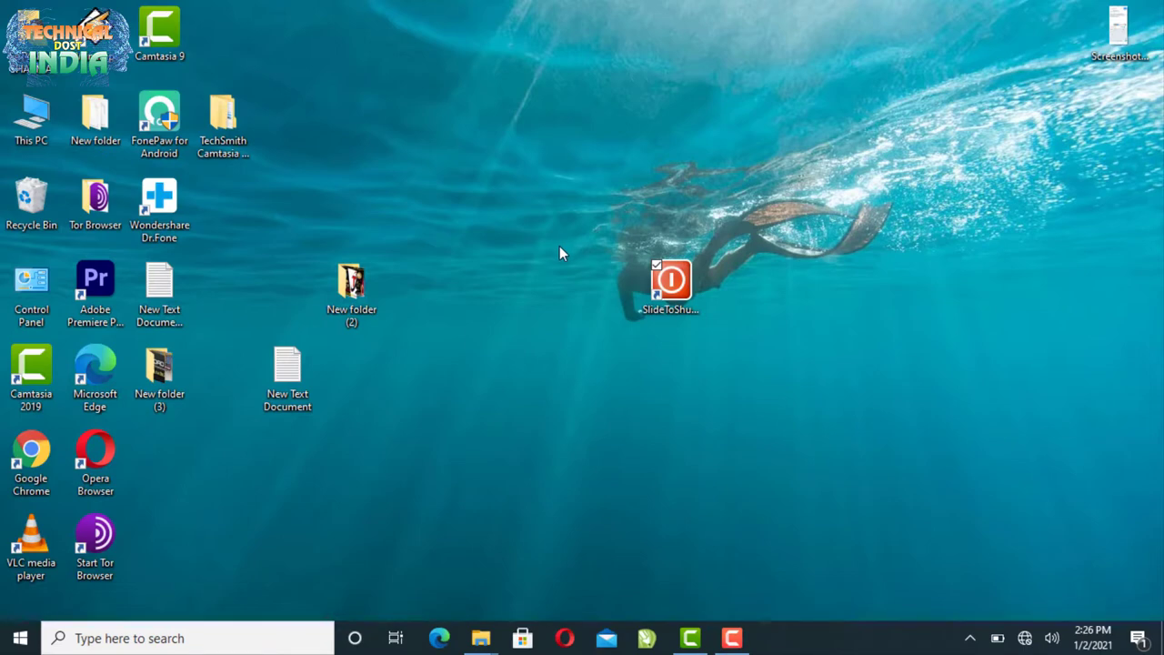
# - Delete the existing SlideToShutDown shortcut from the desktop
pyautogui.click(659, 294)
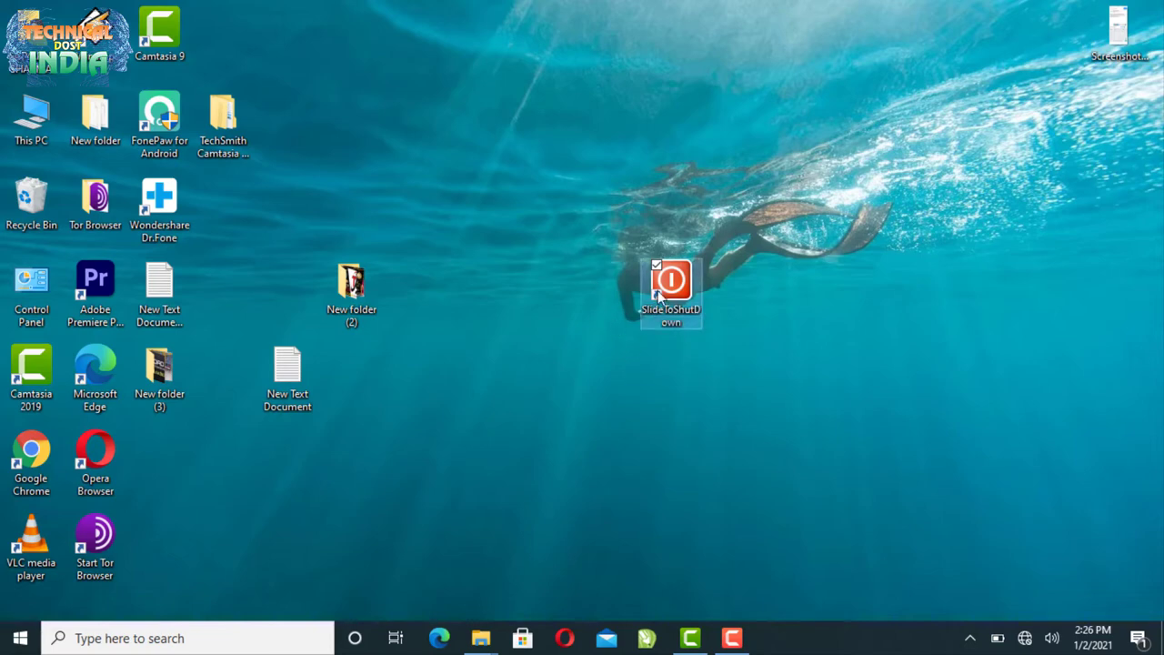
pyautogui.rightClick(660, 294)
pyautogui.click(427, 566)
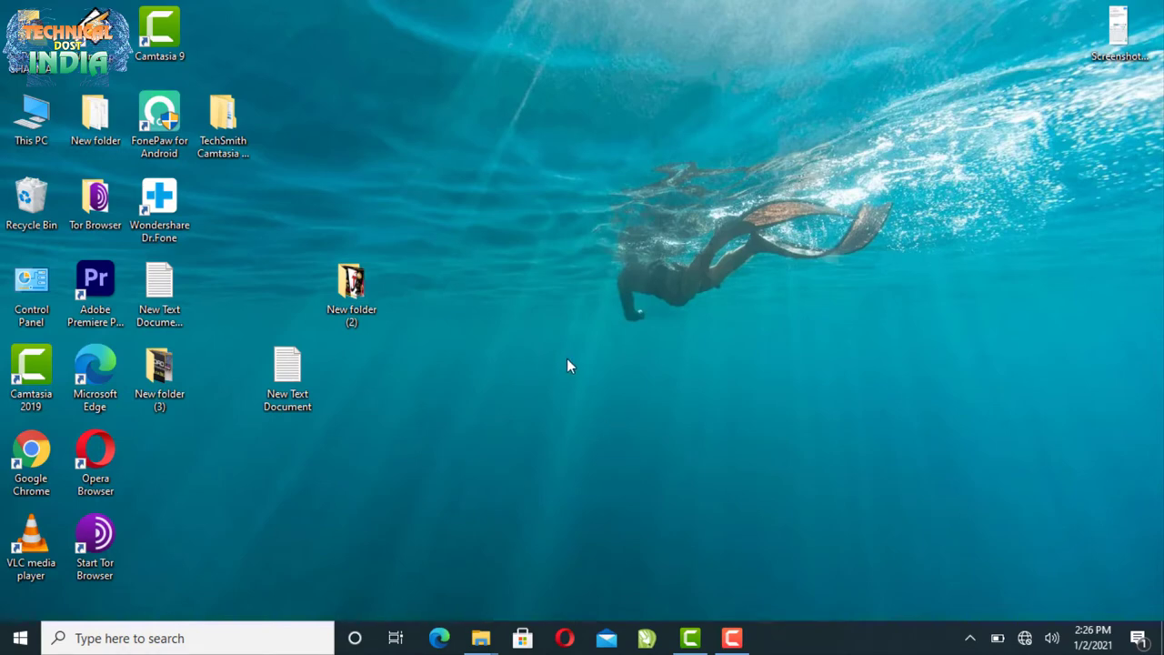
# - Start creating a new shortcut on the desktop
pyautogui.rightClick(527, 264)
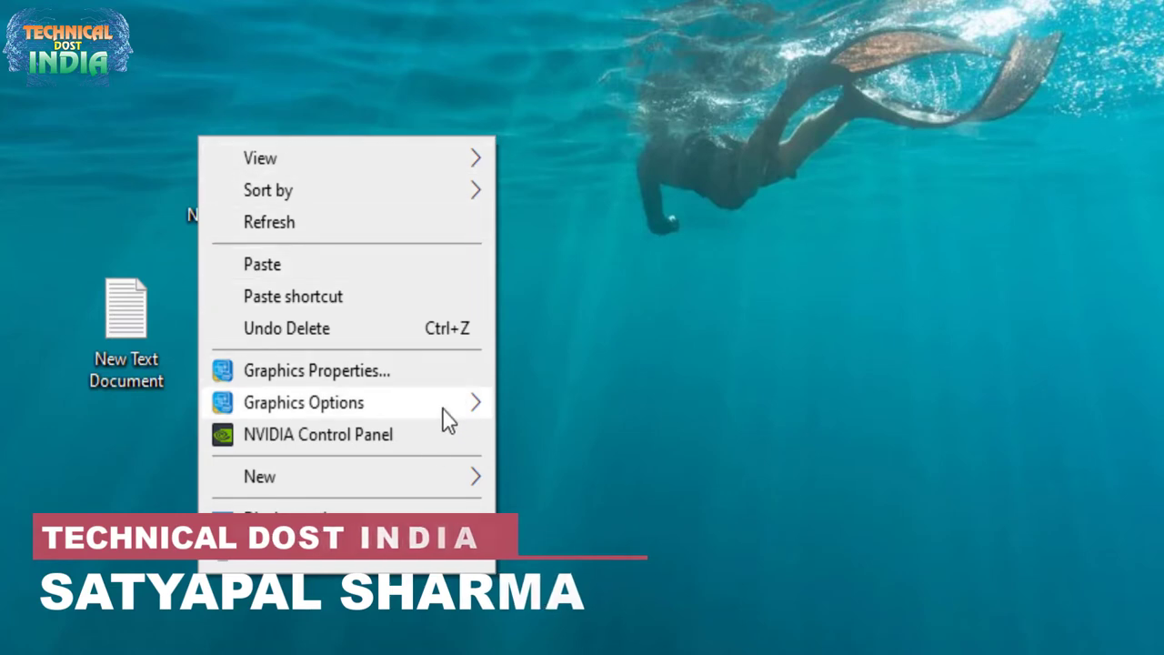
pyautogui.moveTo(412, 487)
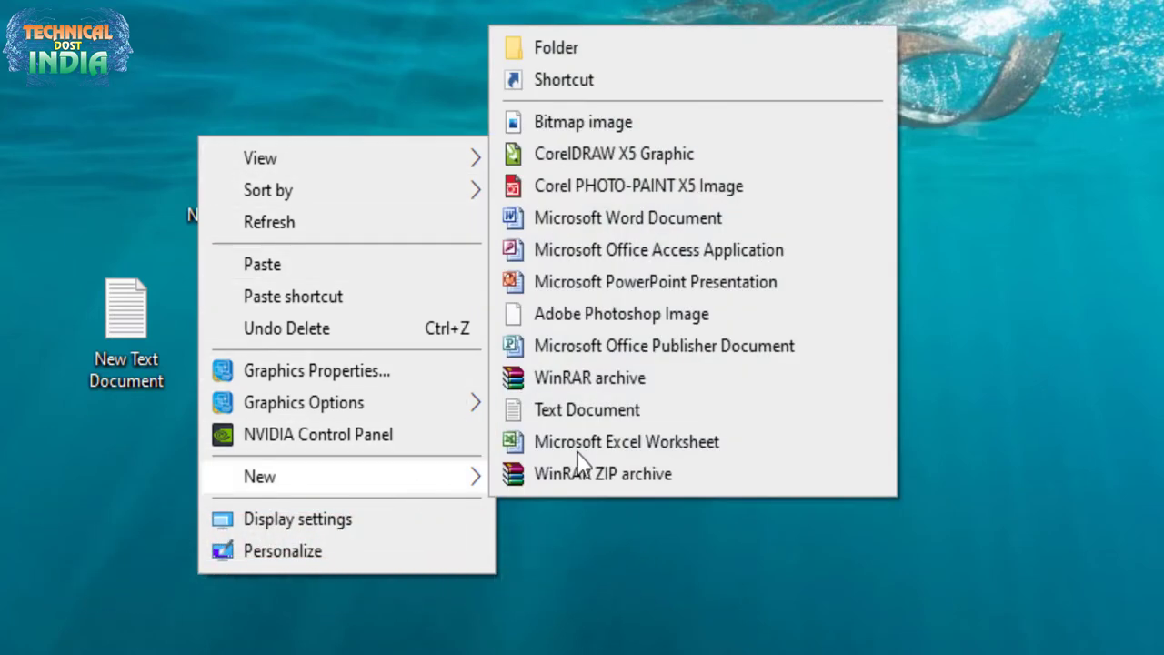
pyautogui.click(582, 81)
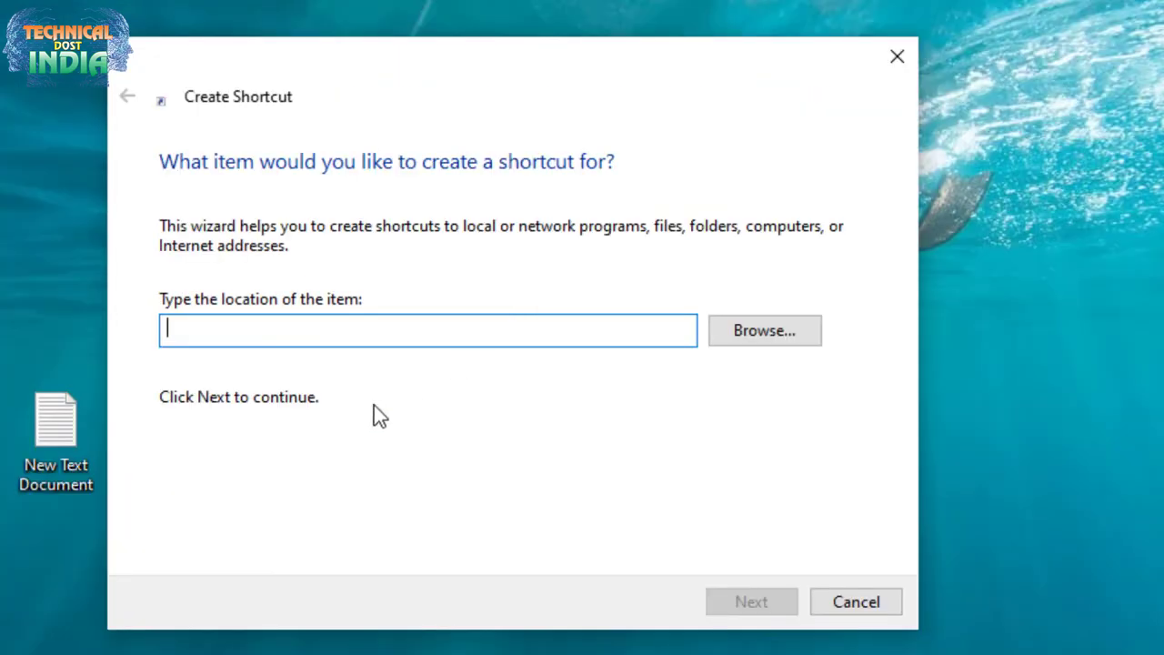
# - Copy the path %windir%\system32\slideToShutDown.exe from the New Text Document (2) file in Notepad and minimize its window
pyautogui.doubleClick(46, 469)
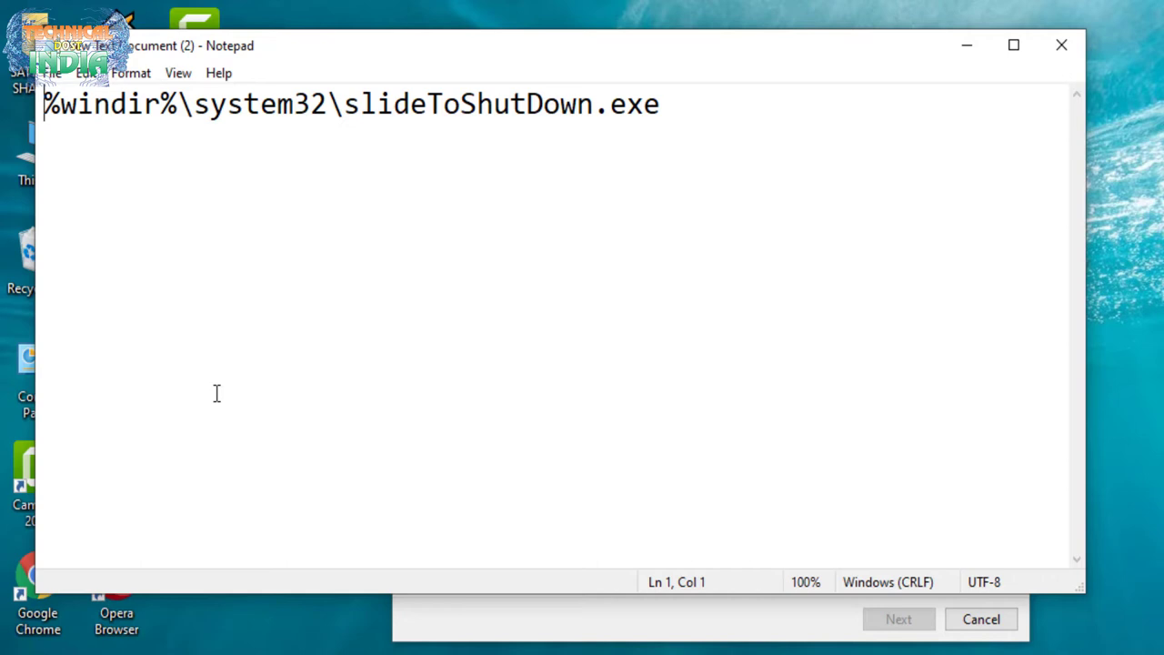
pyautogui.moveTo(44, 102); pyautogui.dragTo(705, 107)
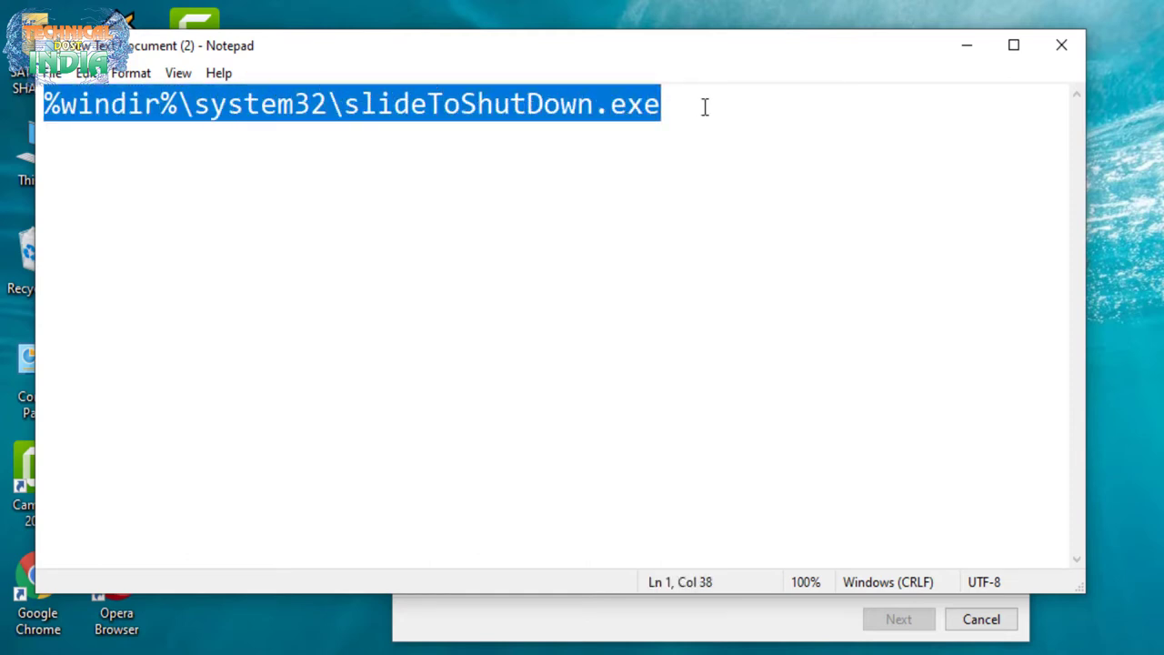
pyautogui.rightClick(485, 115)
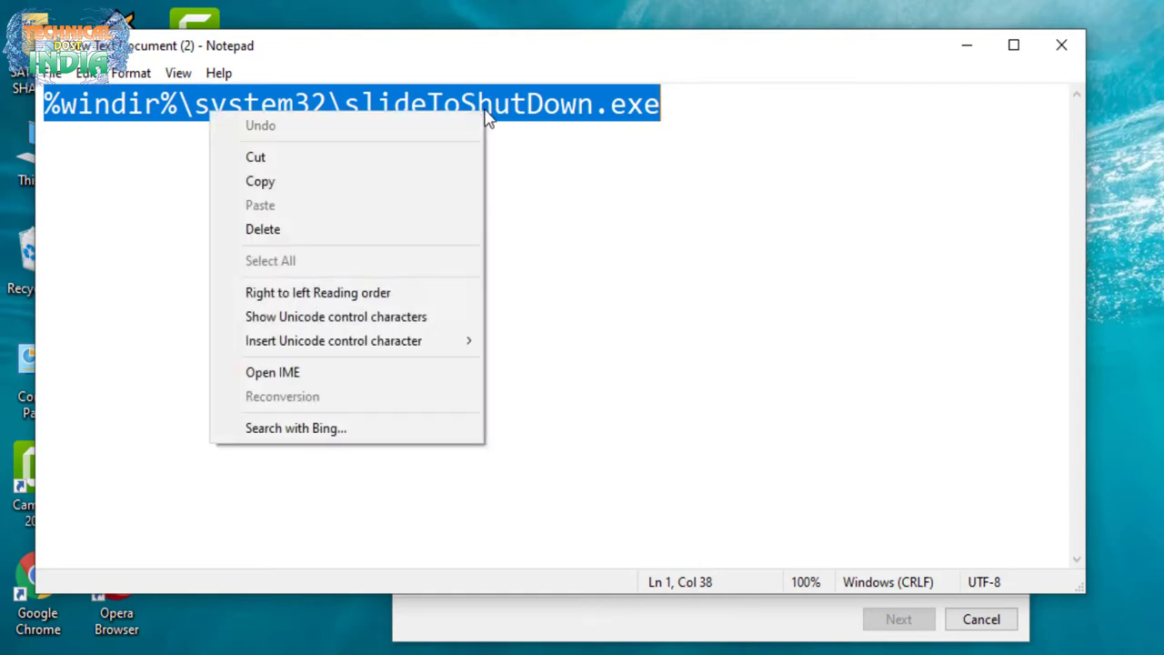
pyautogui.click(443, 182)
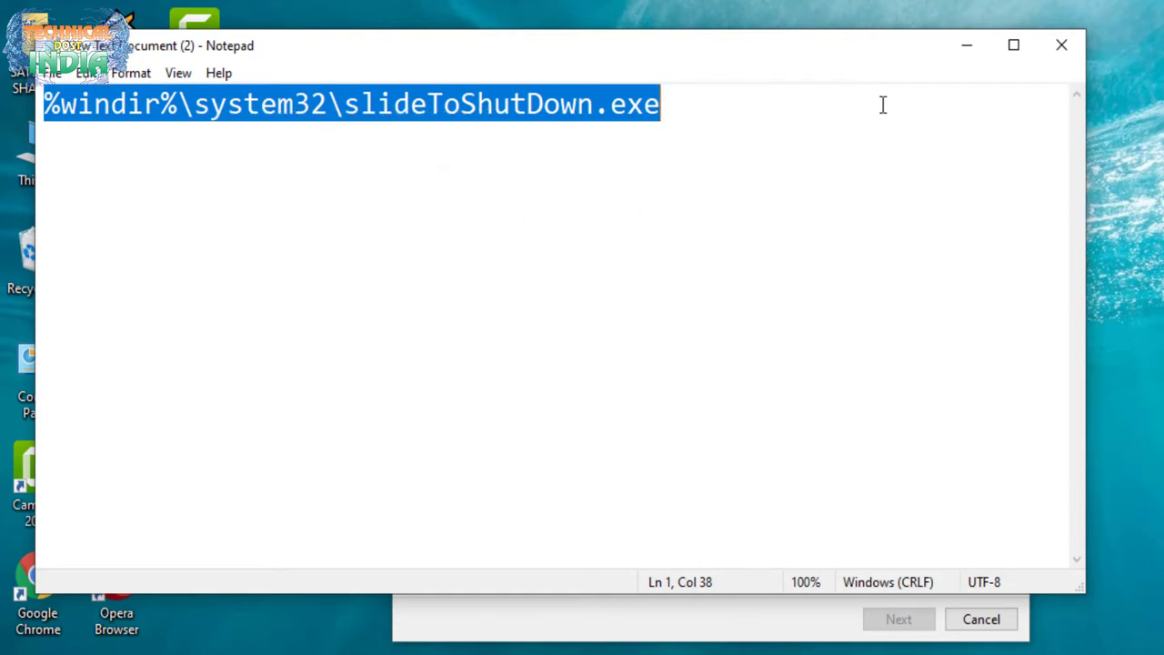
pyautogui.click(967, 48)
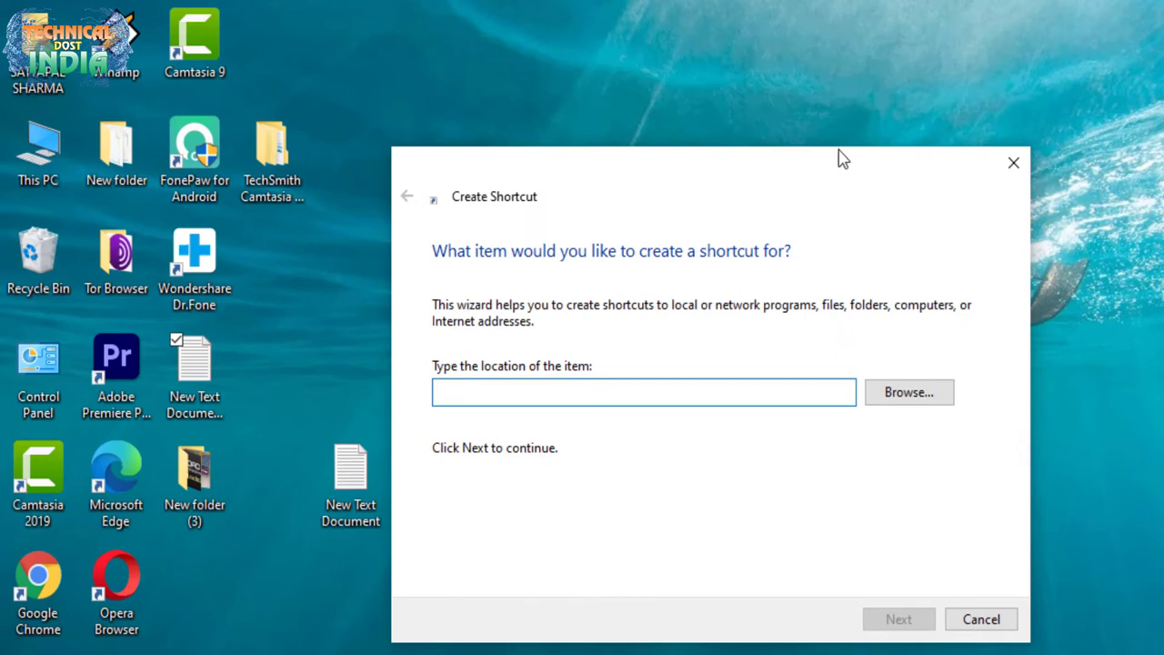
# - Paste %windir%\system32\slideToShutDown.exe as the shortcut's location, finish it with the name SlideToShutDown, and test-run it
pyautogui.rightClick(550, 390)
pyautogui.click(404, 485)
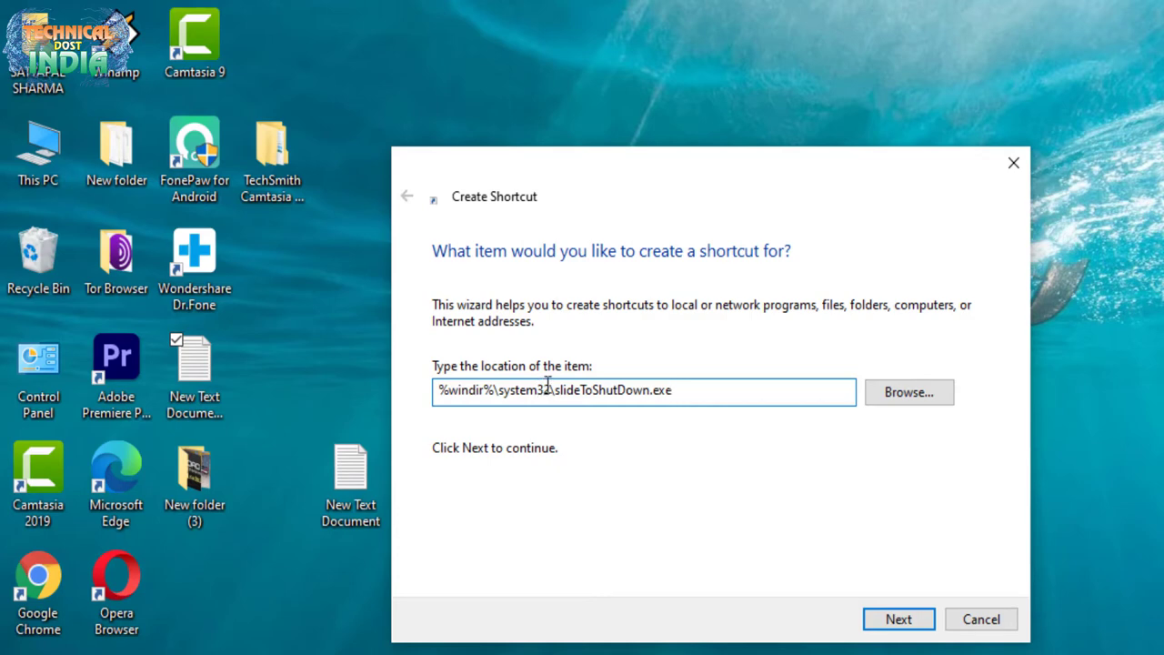
pyautogui.click(892, 619)
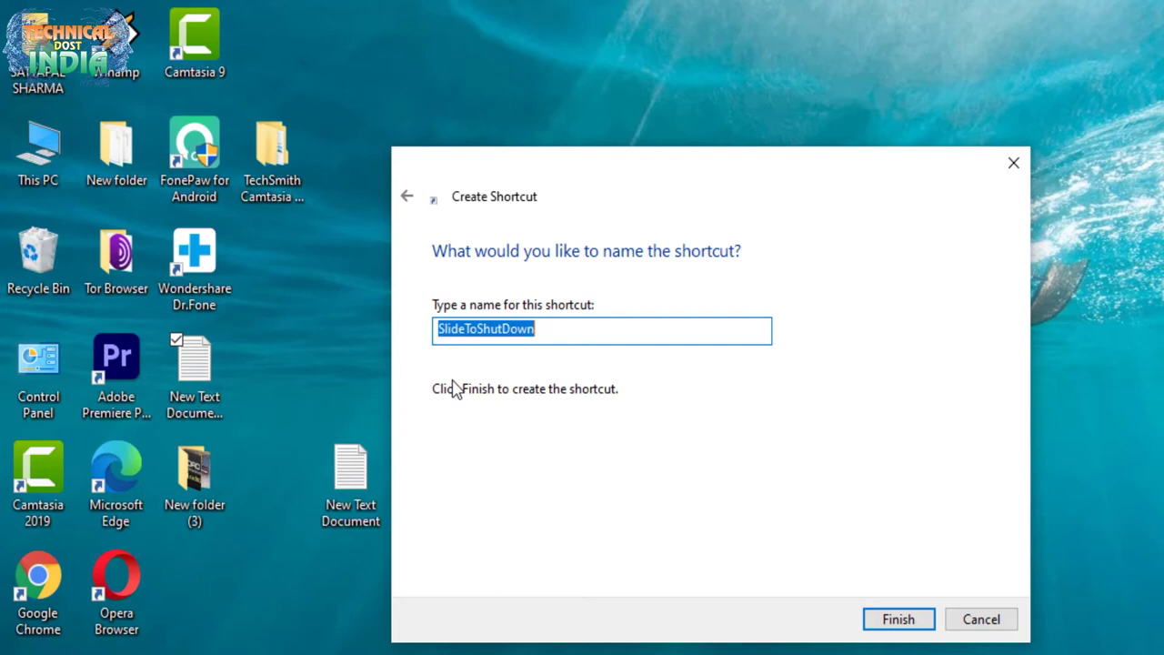
pyautogui.click(899, 622)
pyautogui.moveTo(619, 490); pyautogui.dragTo(670, 390)
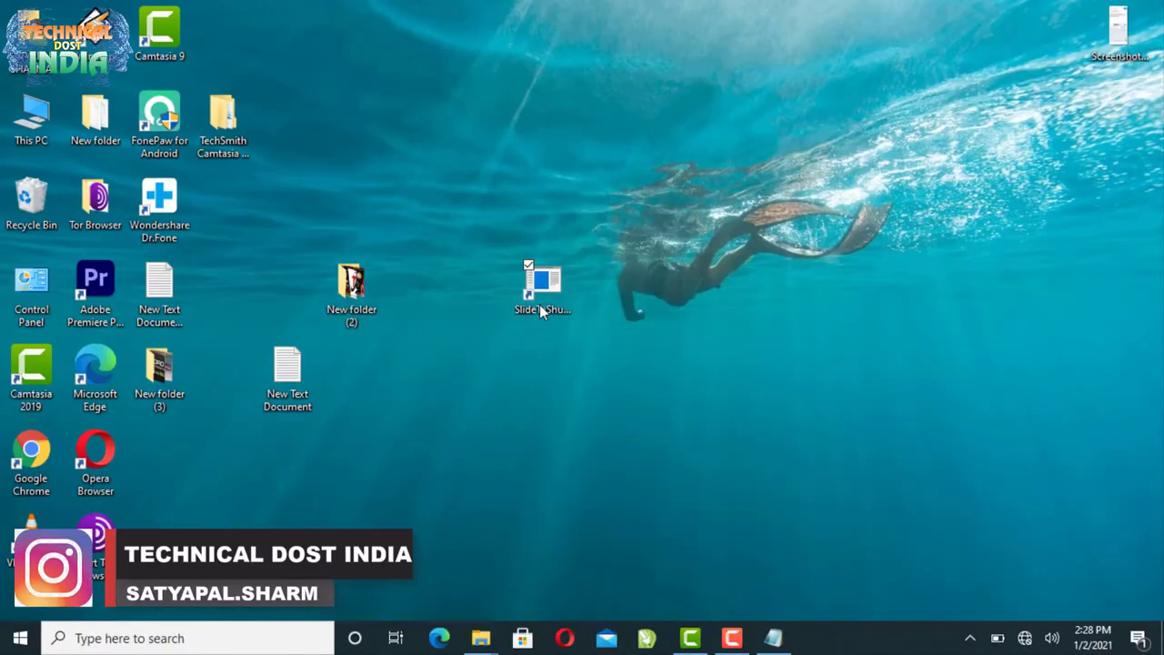
pyautogui.doubleClick(541, 307)
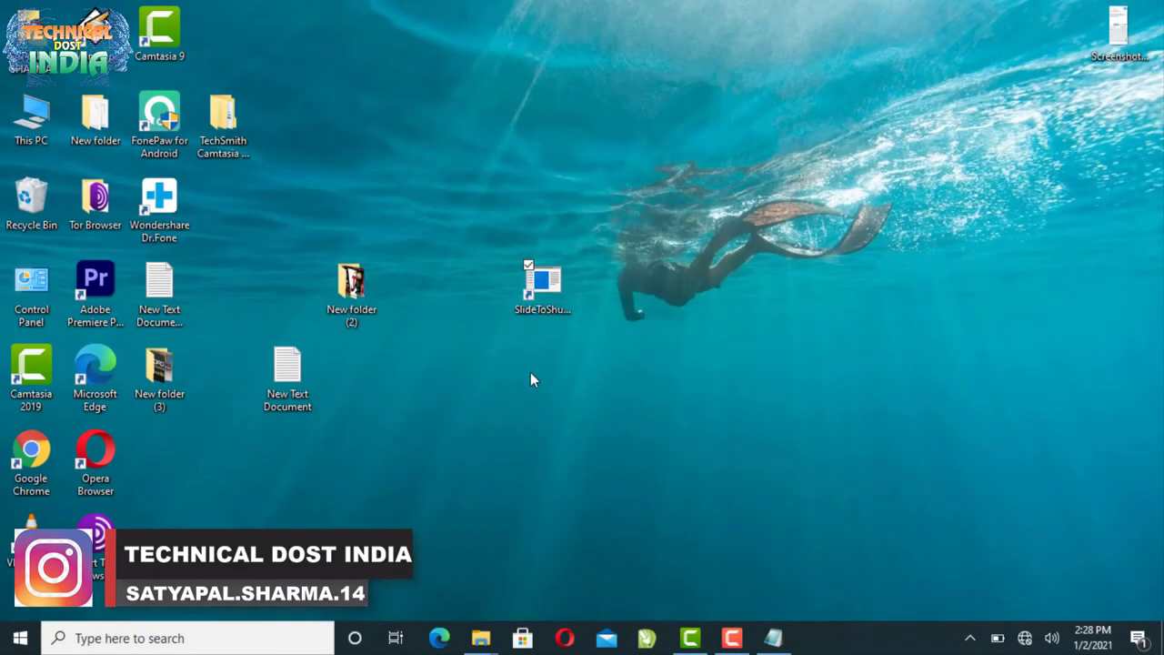
# - Change the SlideToShutDown shortcut's icon to the red power symbol from the SHELL32 icons and apply the change
pyautogui.rightClick(539, 306)
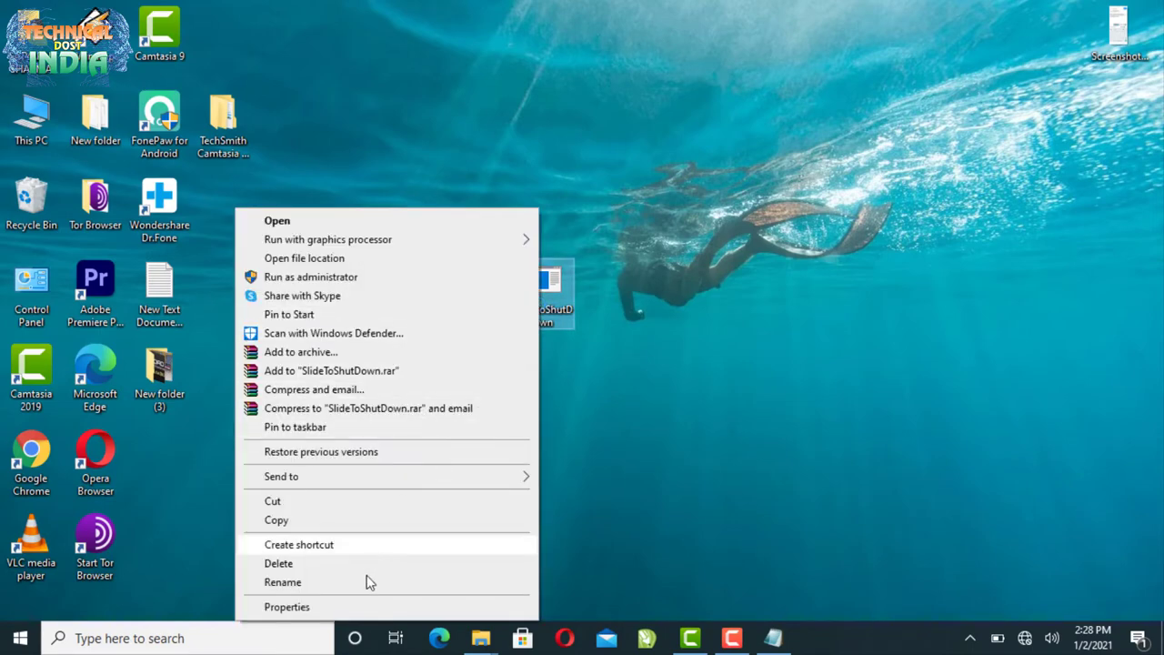
pyautogui.click(357, 607)
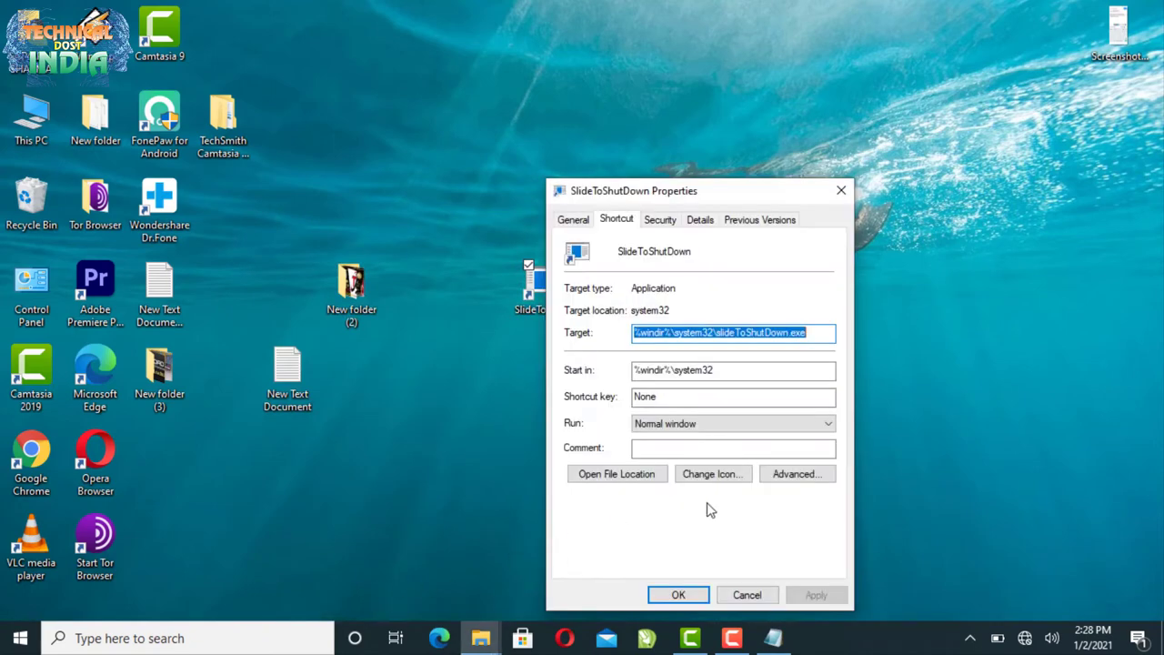
pyautogui.click(707, 475)
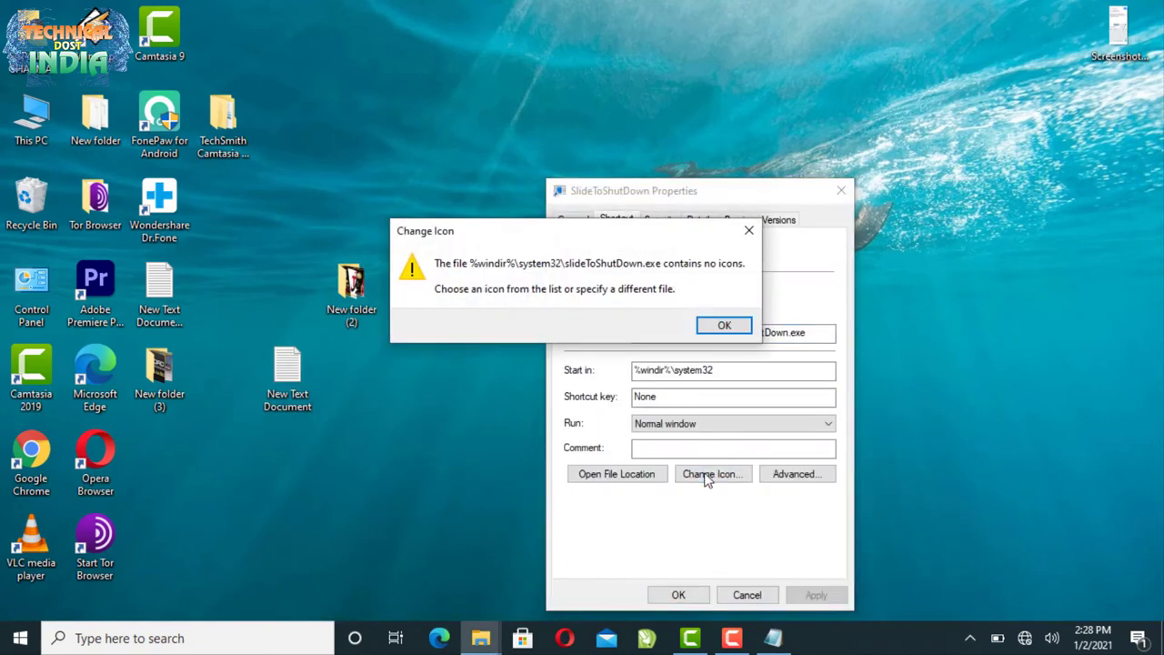
pyautogui.click(728, 325)
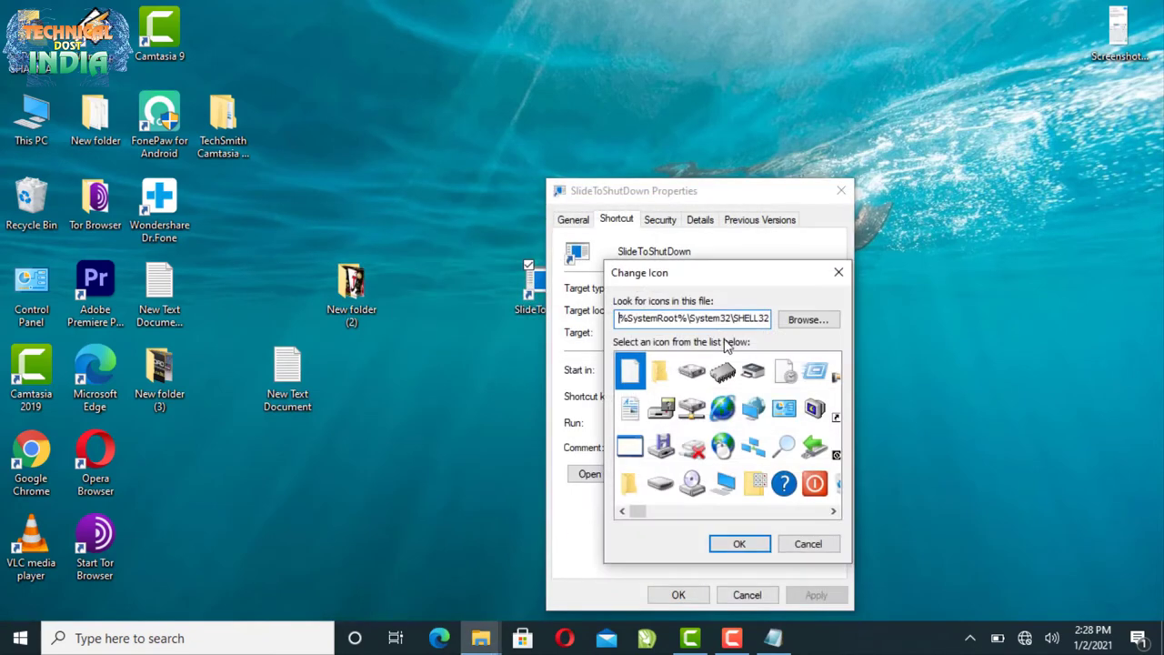
pyautogui.click(816, 485)
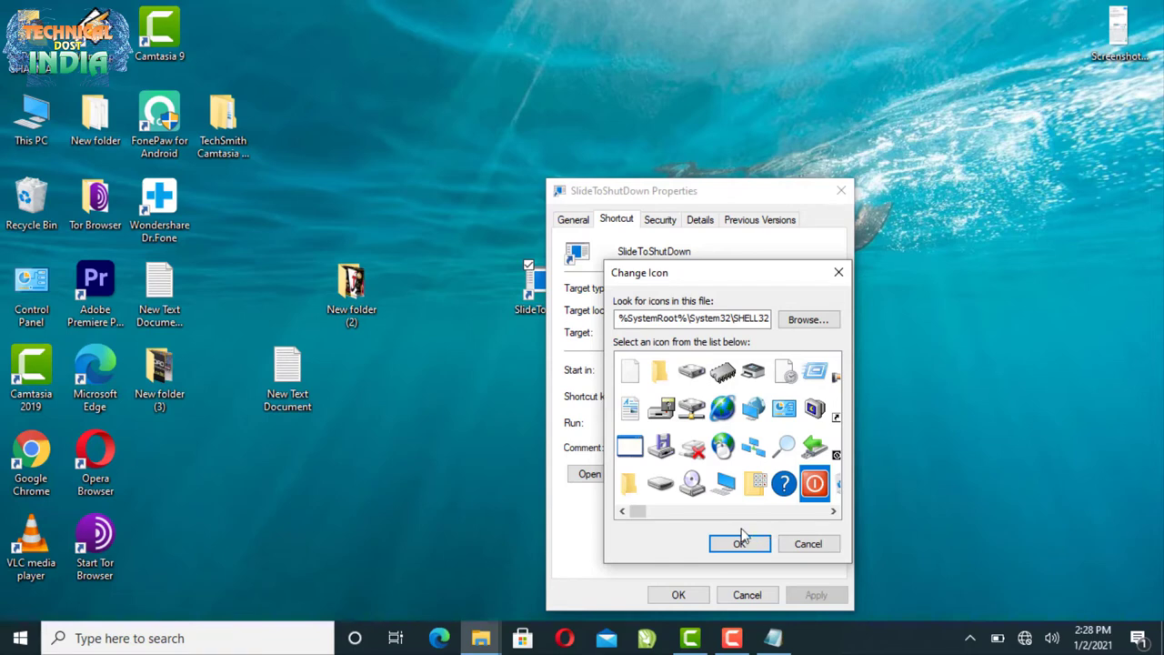
pyautogui.scroll(-2, 728, 462)
pyautogui.scroll(2, 728, 461)
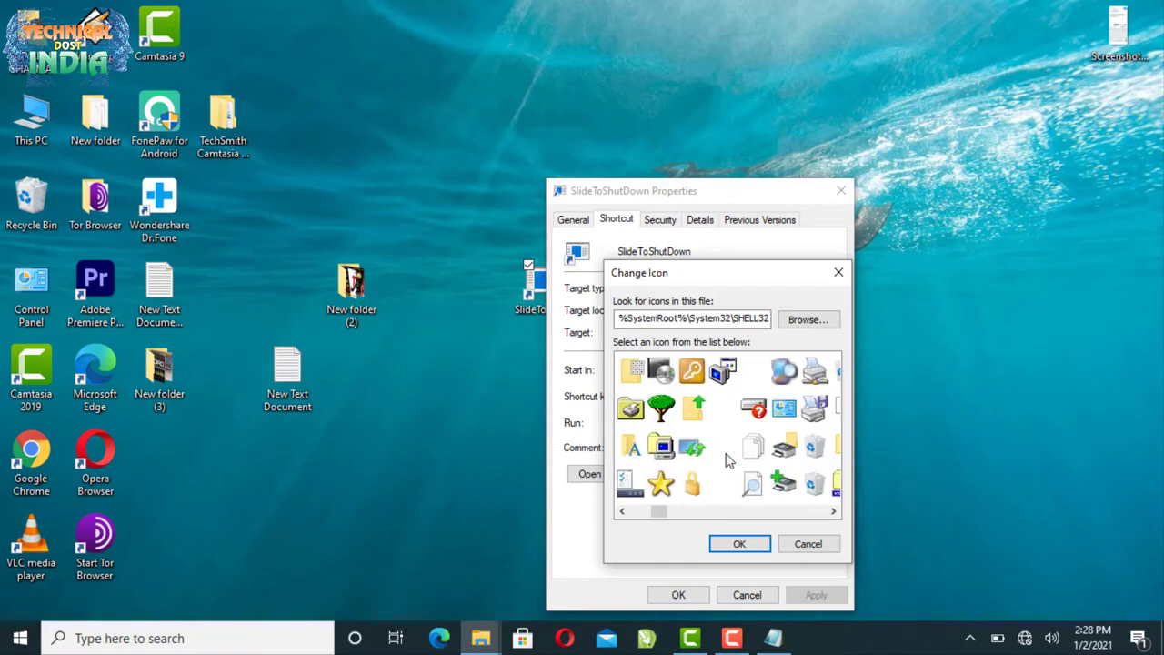
pyautogui.click(739, 543)
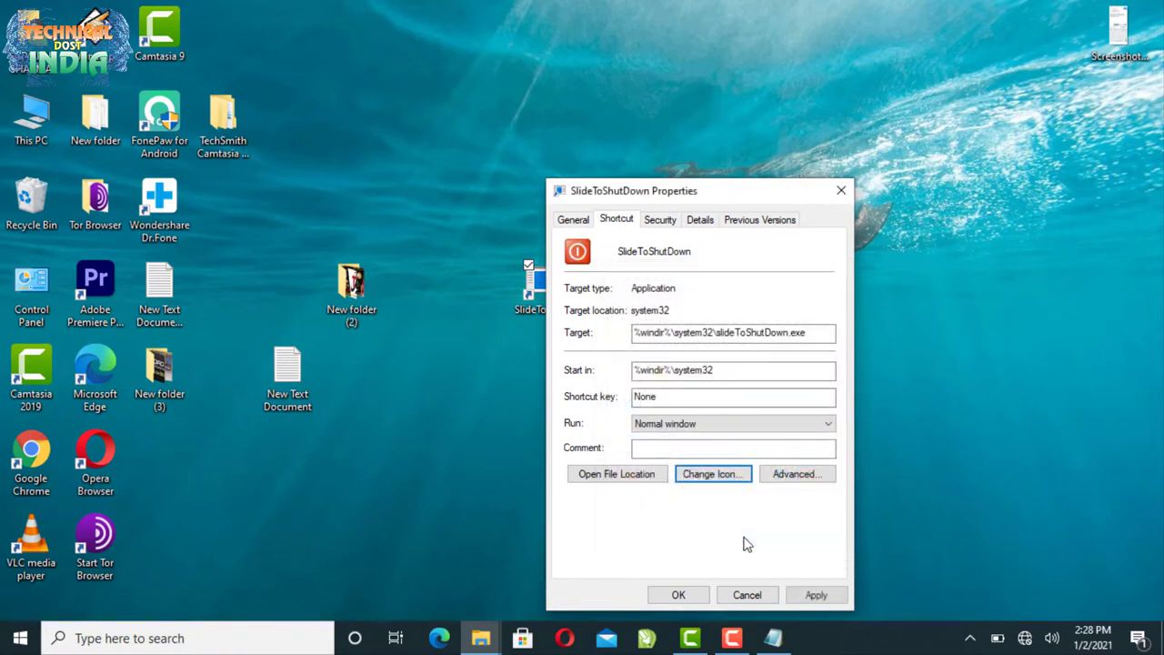
pyautogui.click(816, 594)
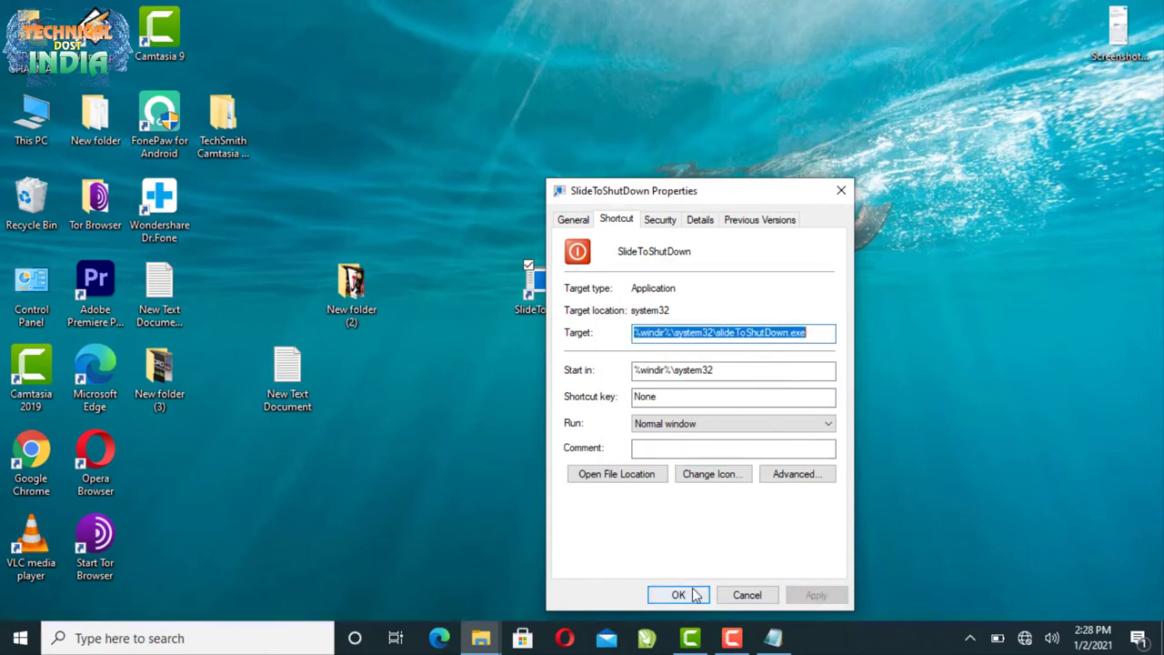
pyautogui.click(693, 593)
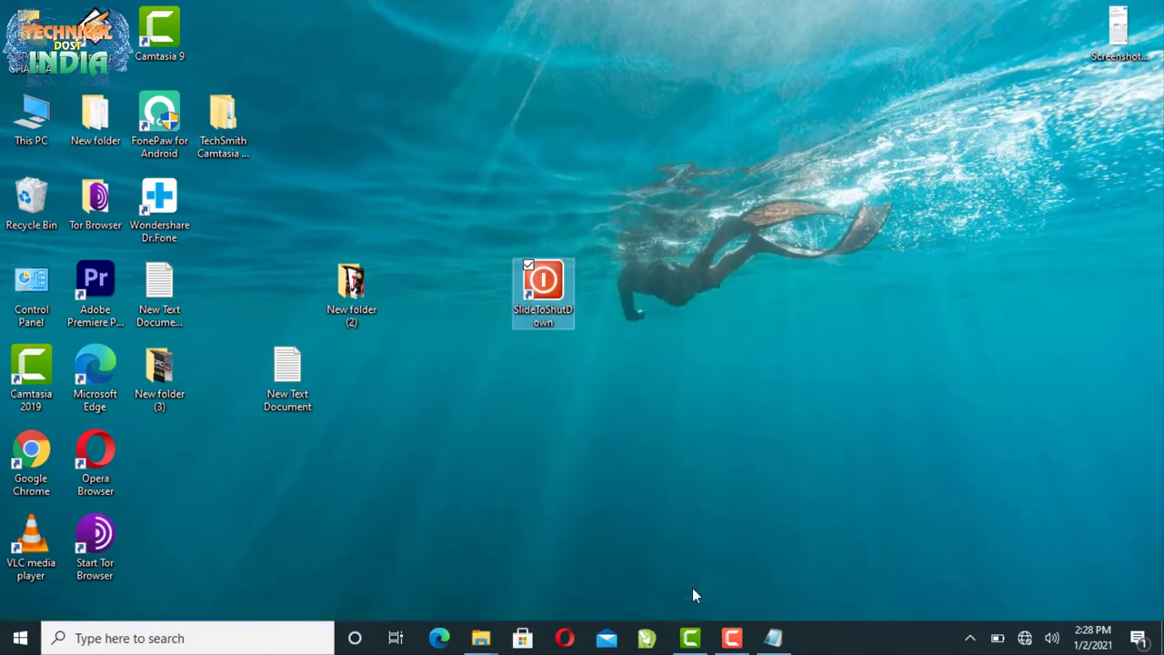
# - Test the SlideToShutDown shortcut with its new icon and slide the shutdown screen back up
pyautogui.doubleClick(536, 312)
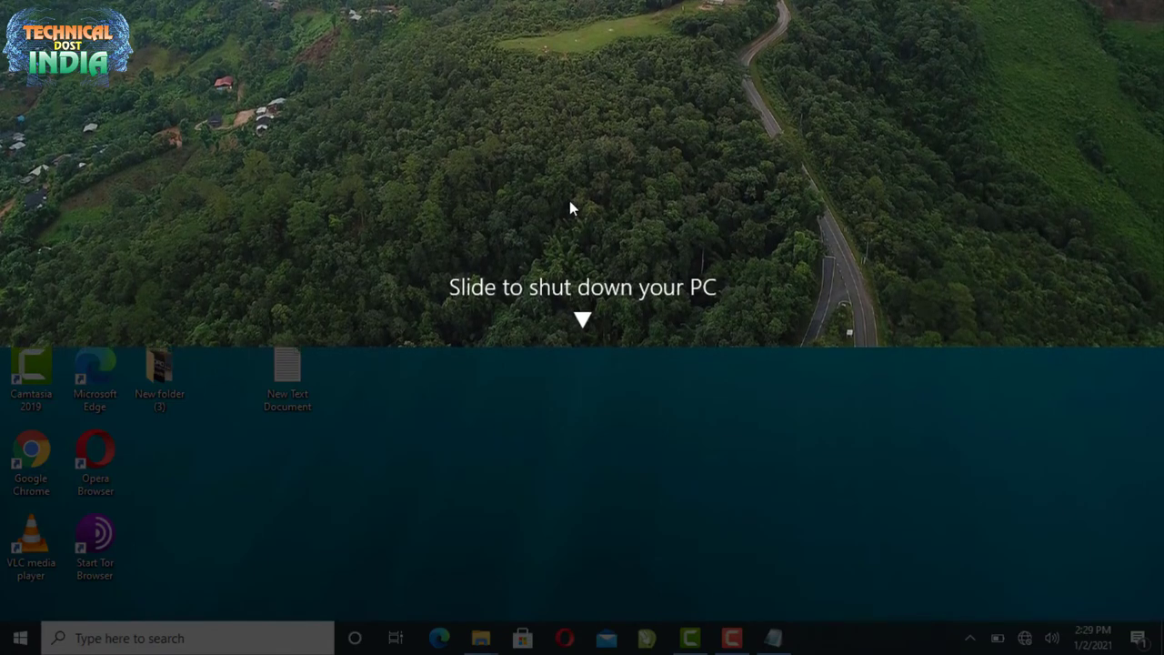
pyautogui.moveTo(602, 278); pyautogui.dragTo(582, 85)
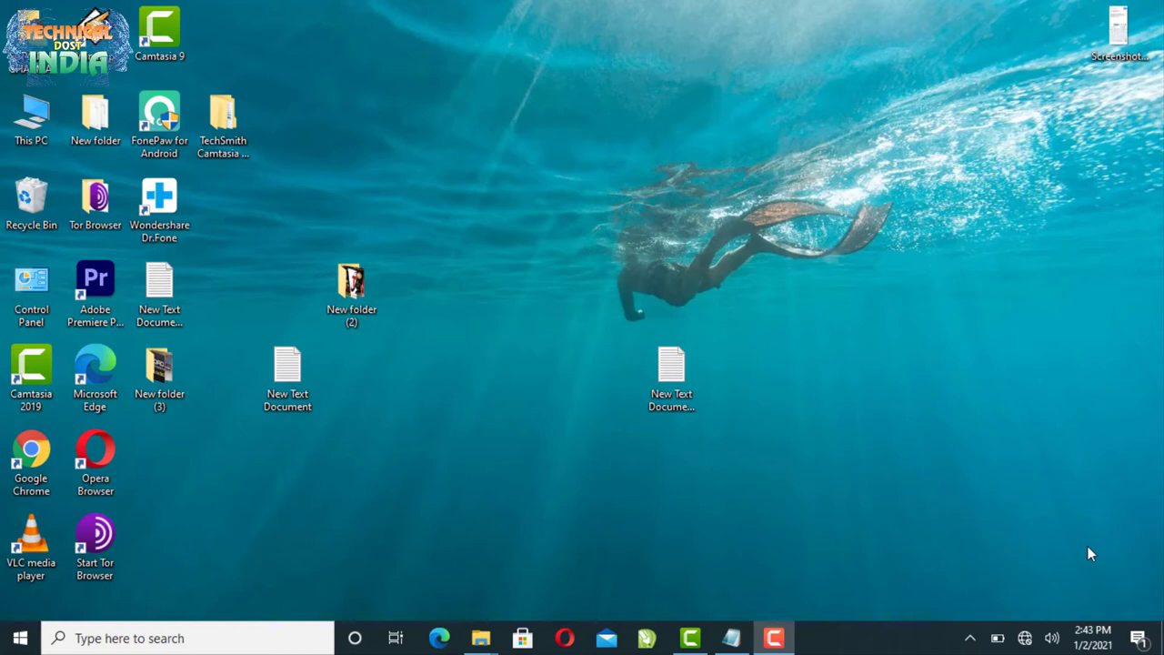
# - Write the command shutdown-s -t 120 in New Text Document (3), highlight the 120 value, and minimize Notepad
pyautogui.doubleClick(674, 378)
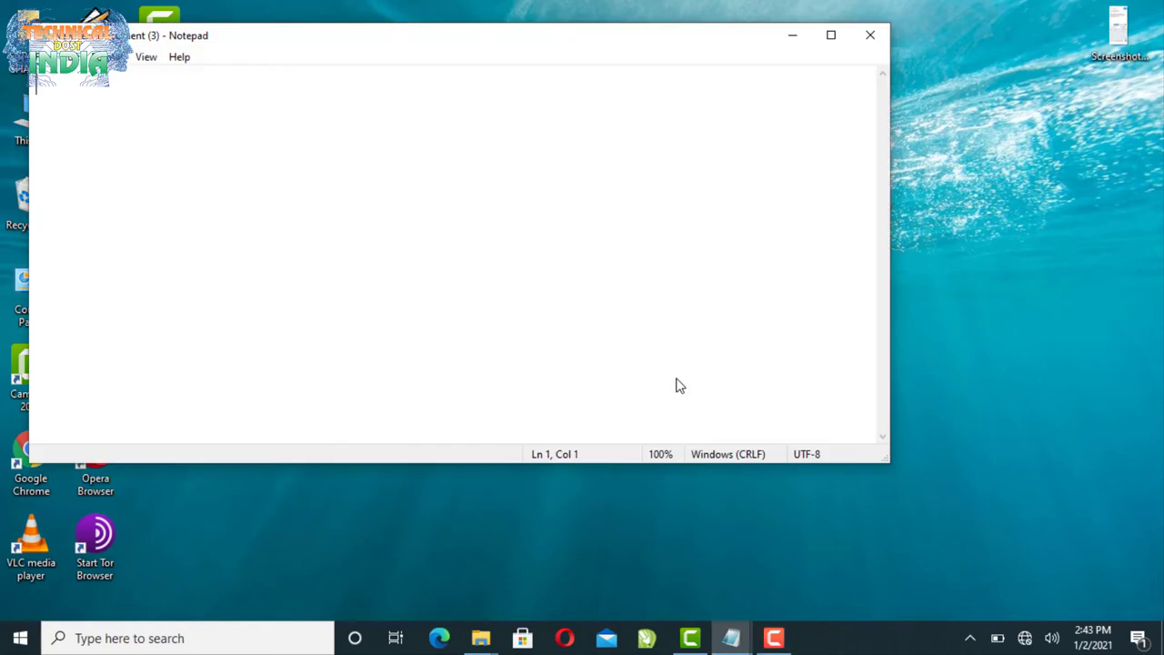
pyautogui.click(870, 38)
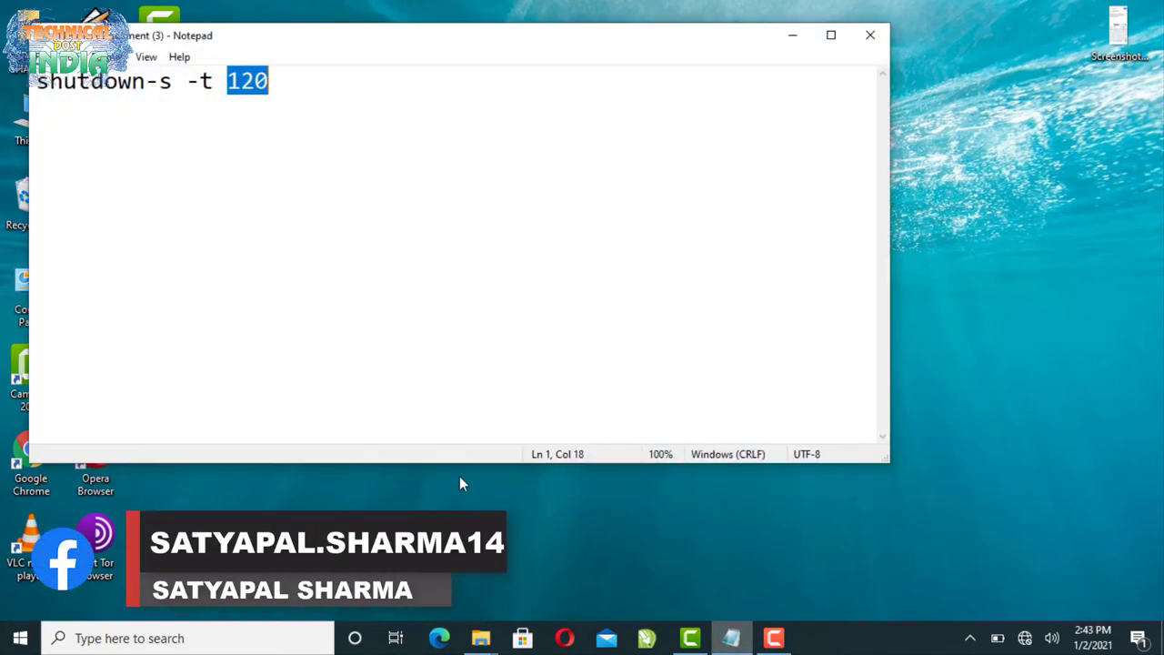
pyautogui.click(154, 269)
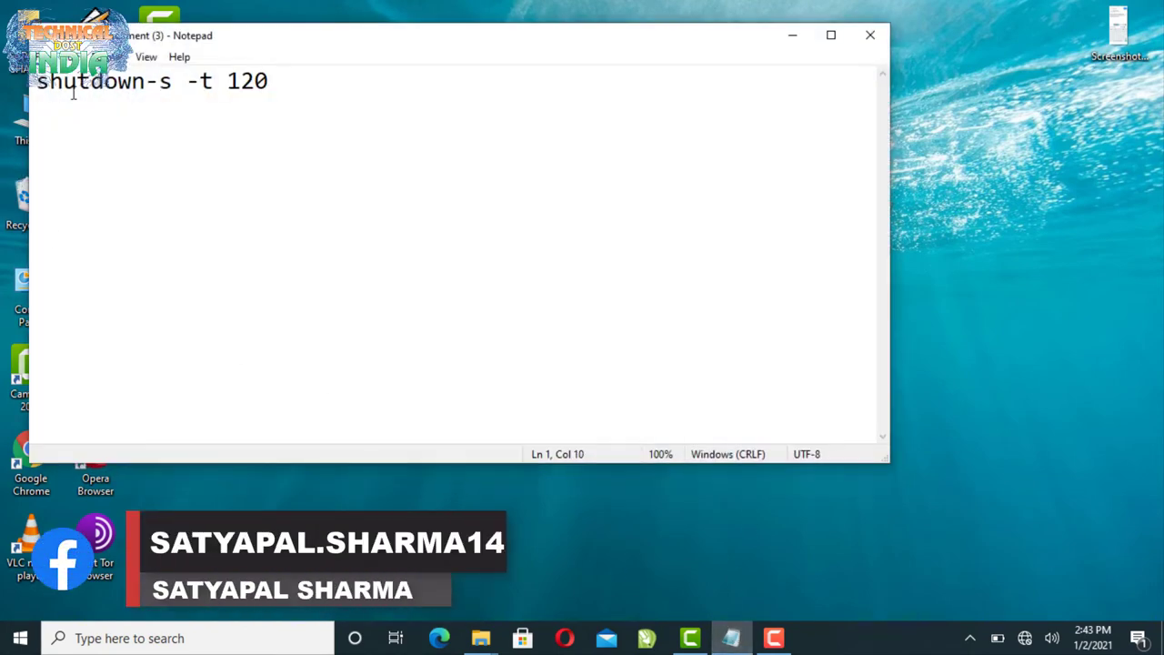
pyautogui.click(145, 83)
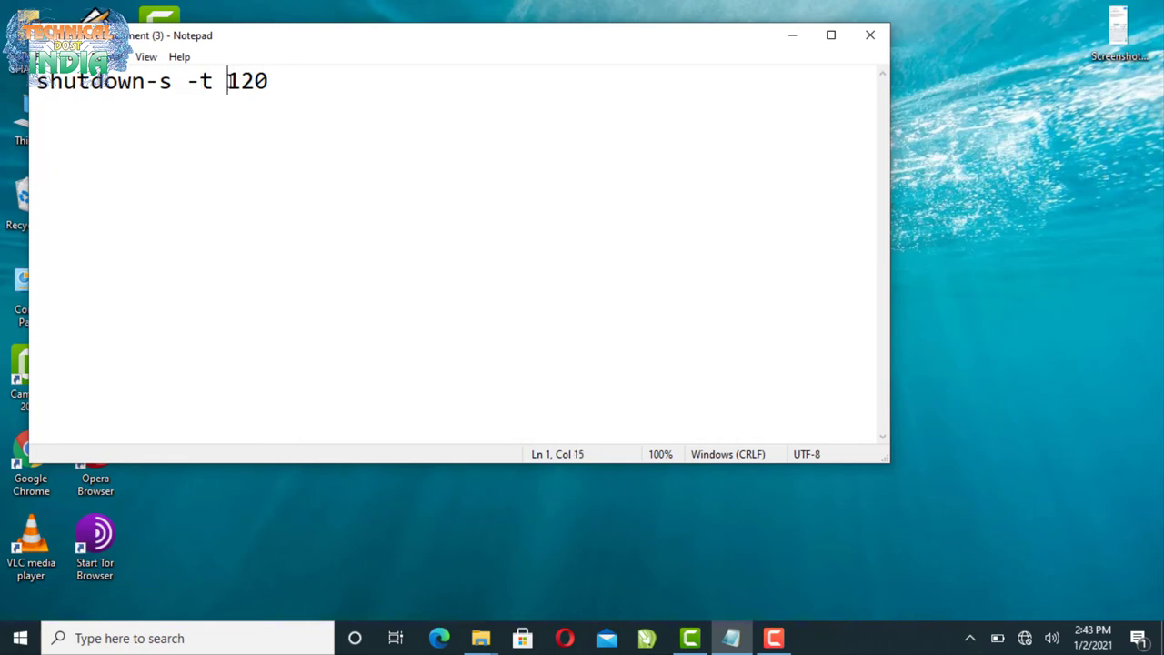
pyautogui.moveTo(226, 81); pyautogui.dragTo(286, 81)
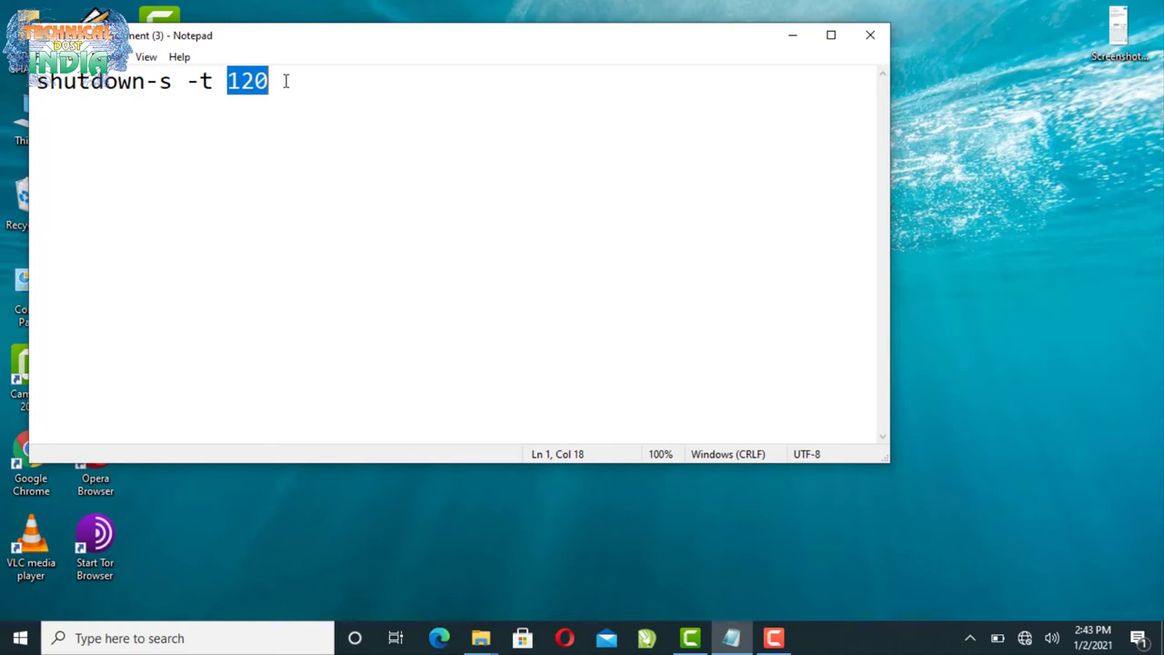
pyautogui.click(794, 33)
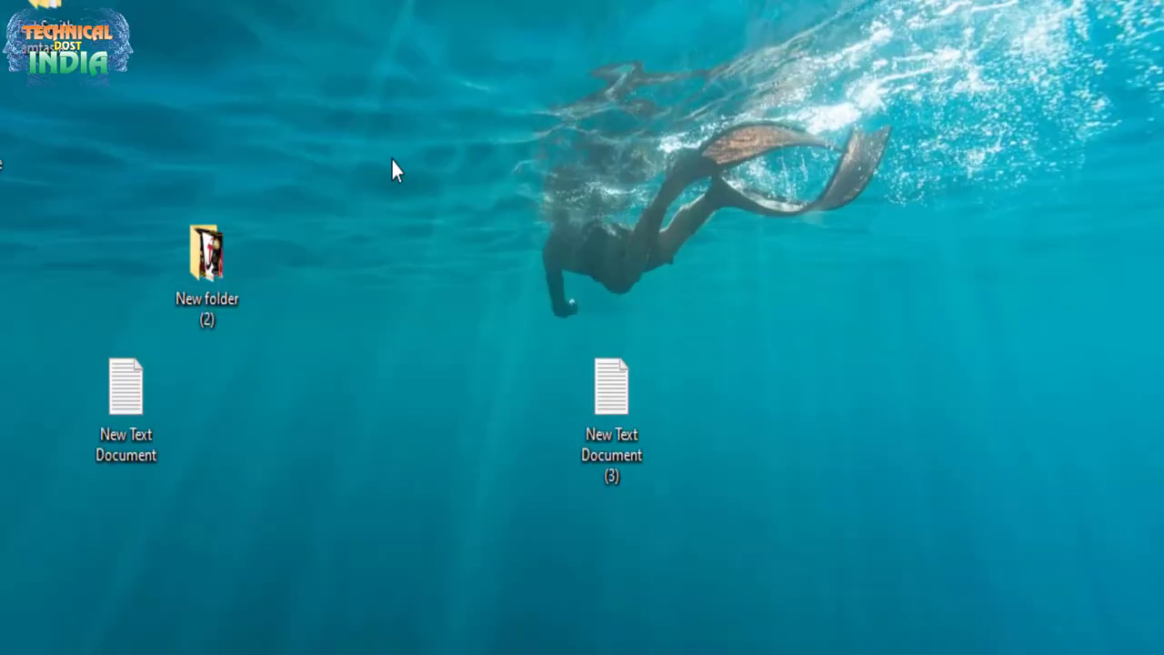
# - Start a new desktop shortcut and set its location to the command shutdown -s -t 120
pyautogui.rightClick(496, 227)
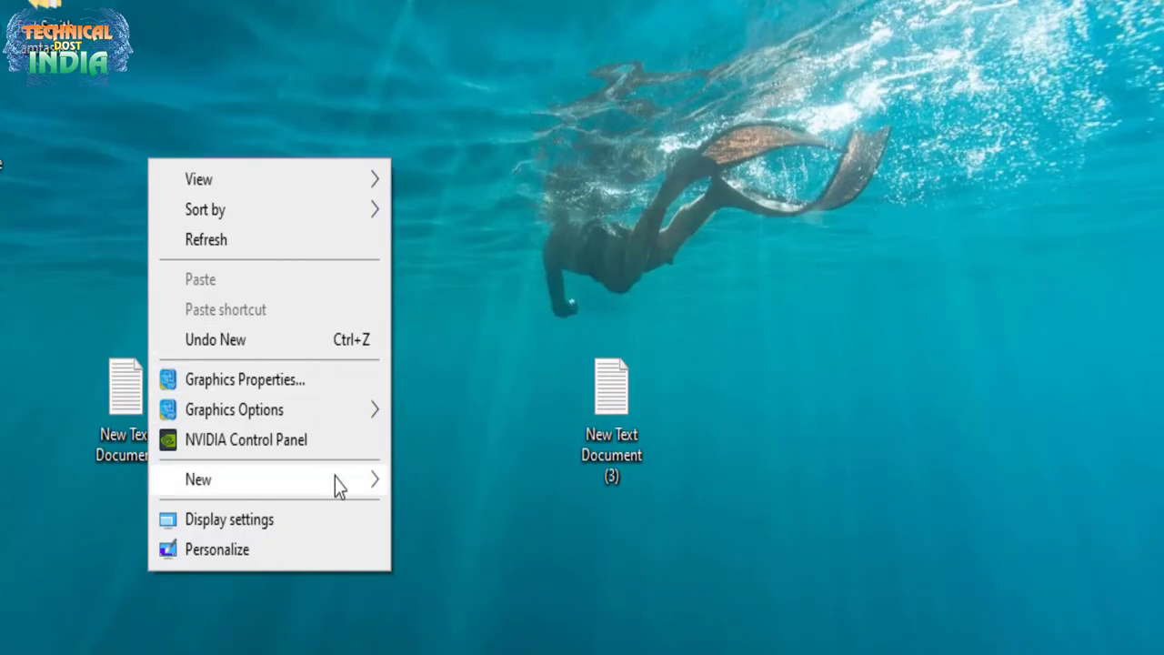
pyautogui.moveTo(349, 483)
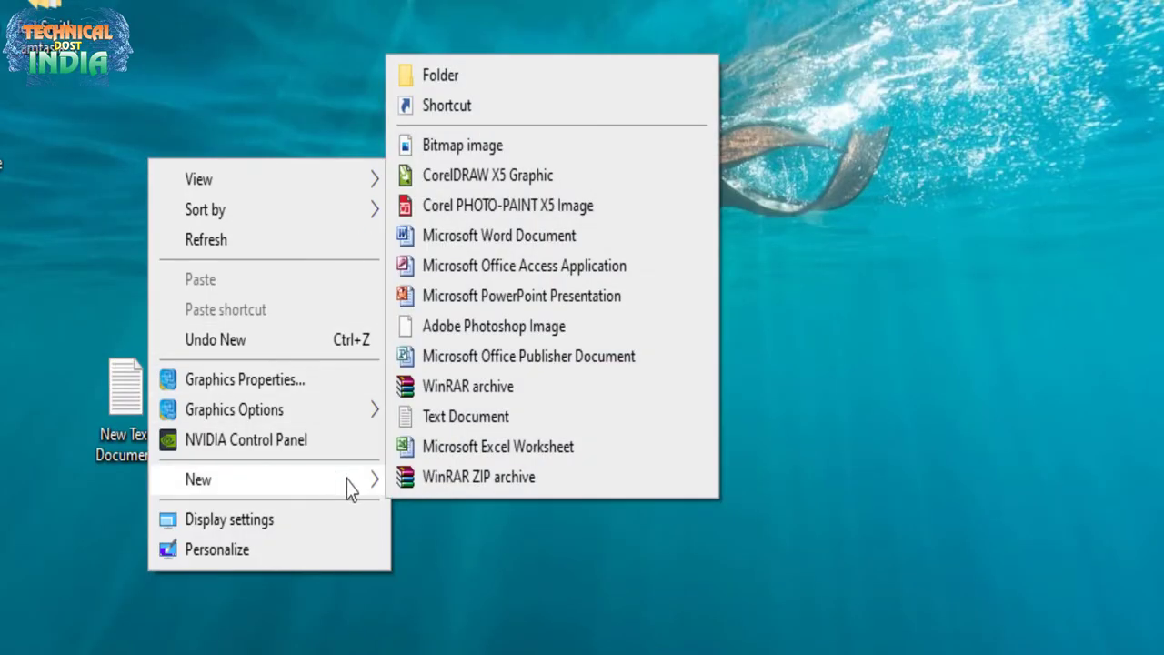
pyautogui.click(460, 113)
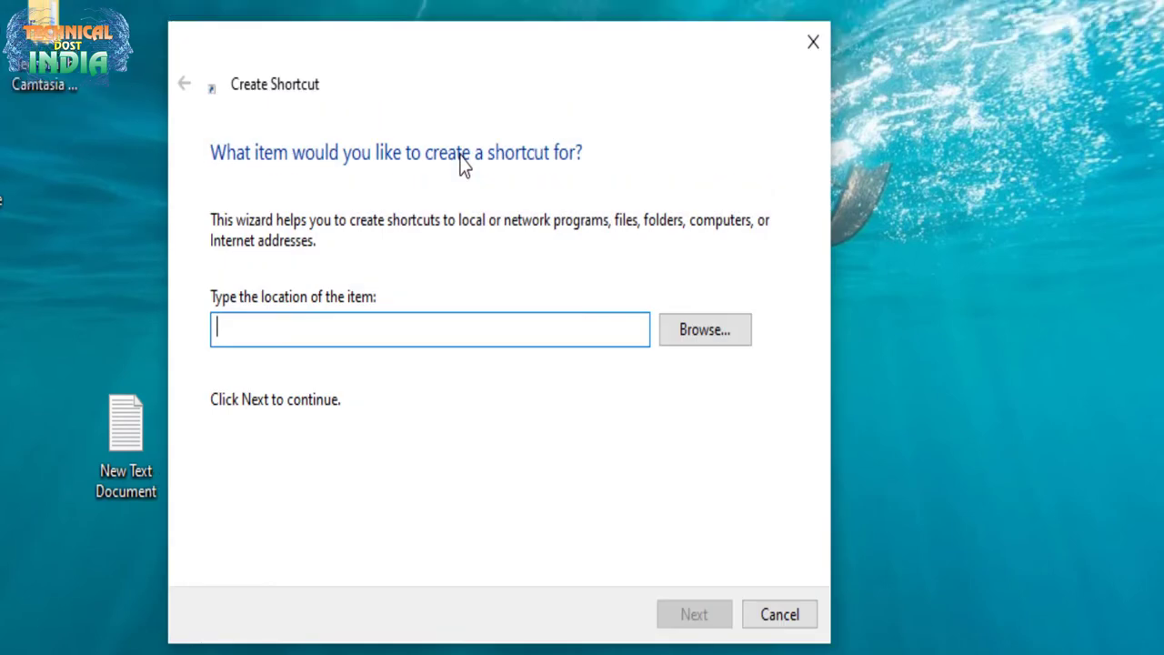
pyautogui.write('shutdown ')
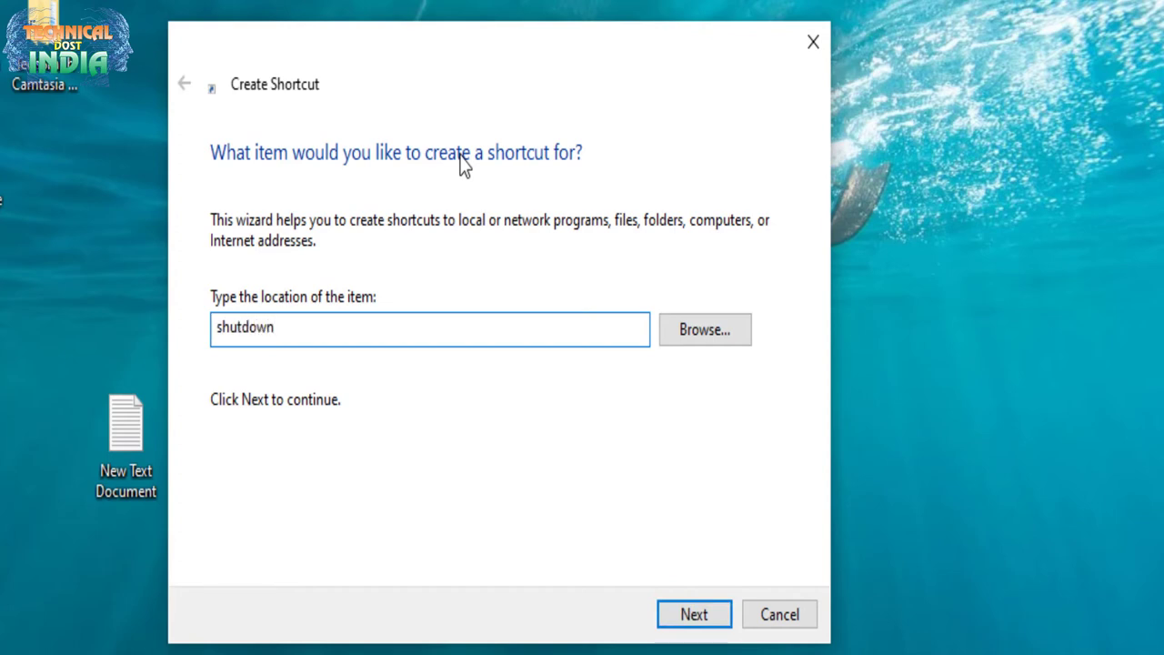
pyautogui.write('-s')
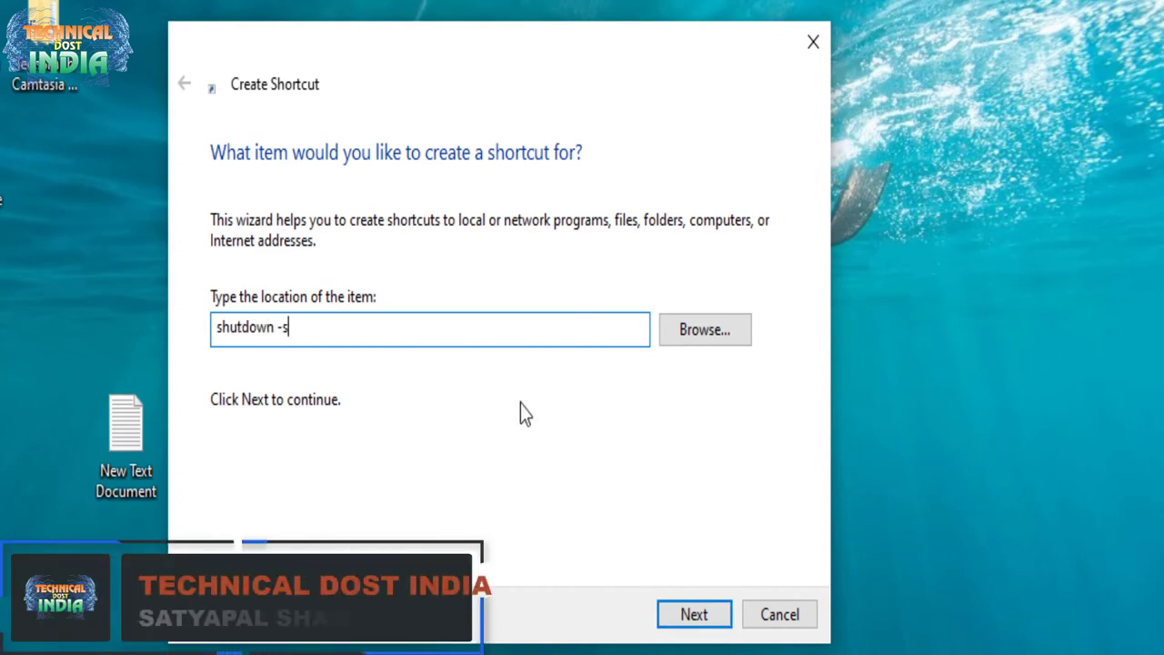
pyautogui.write(' -t 120')
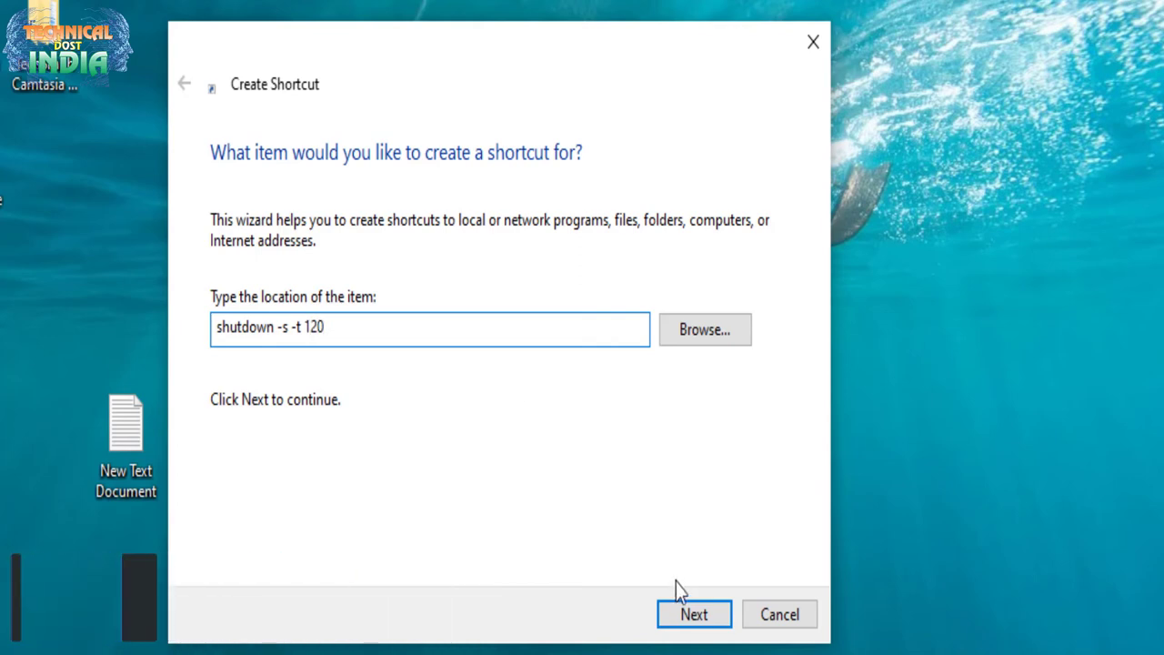
pyautogui.click(694, 620)
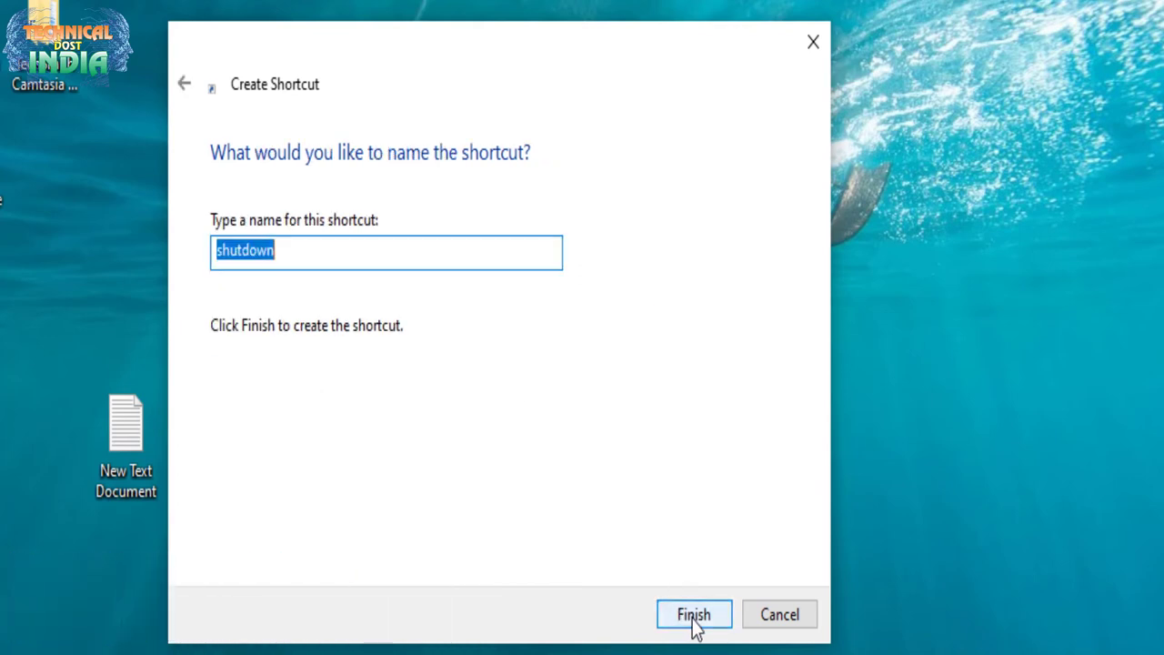
# - Finish the shortcut with the name shutdown f 2mints, test-run it, and dismiss the sign-out notice
pyautogui.click(284, 255)
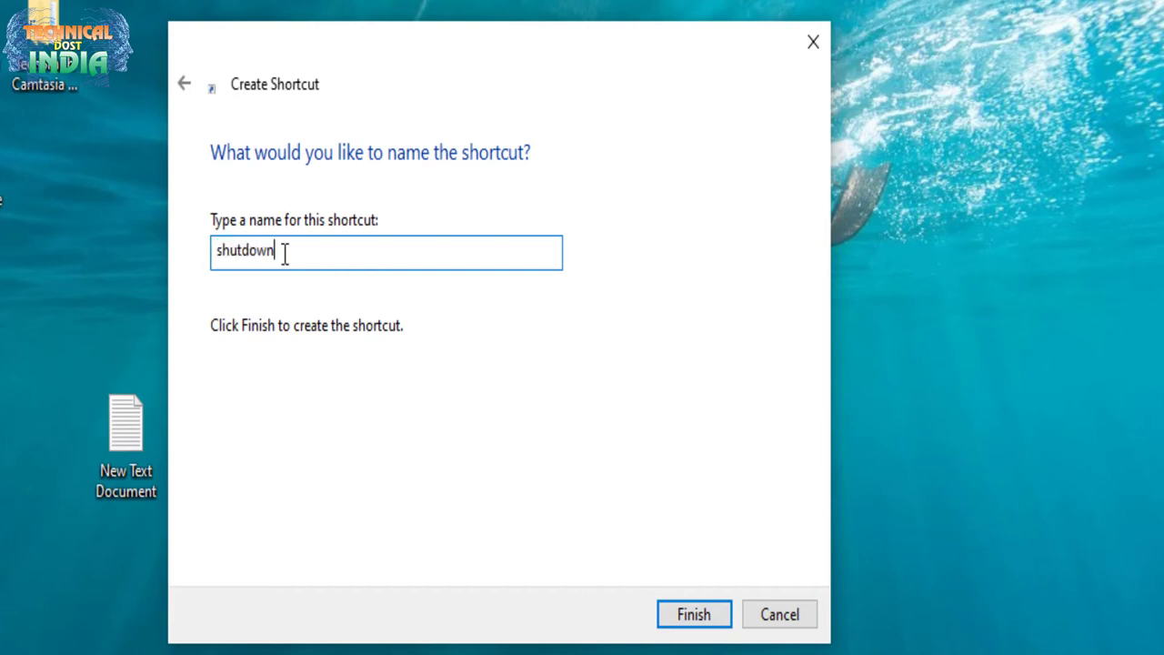
pyautogui.write('f 2mints')
pyautogui.click(696, 615)
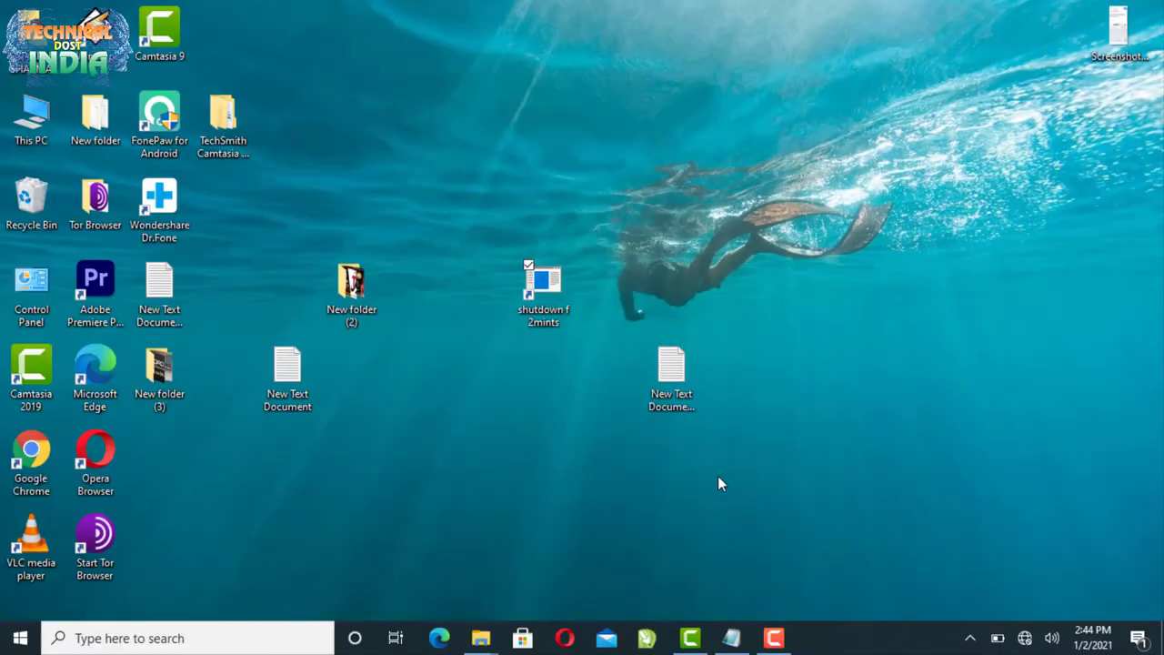
pyautogui.doubleClick(551, 308)
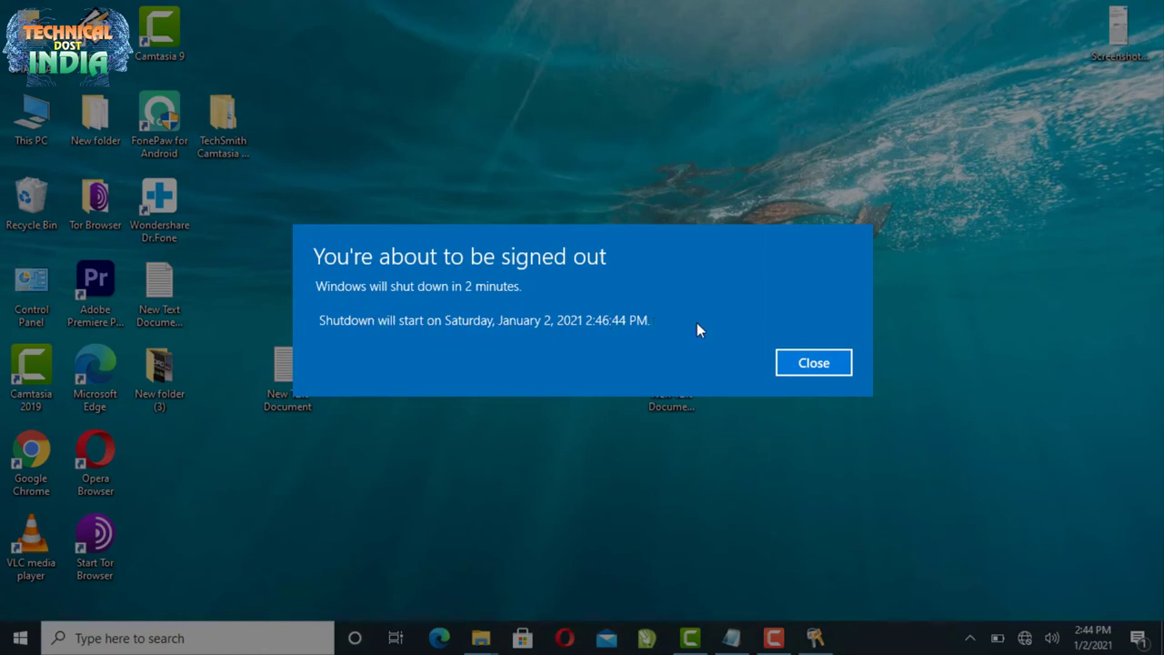
pyautogui.click(831, 371)
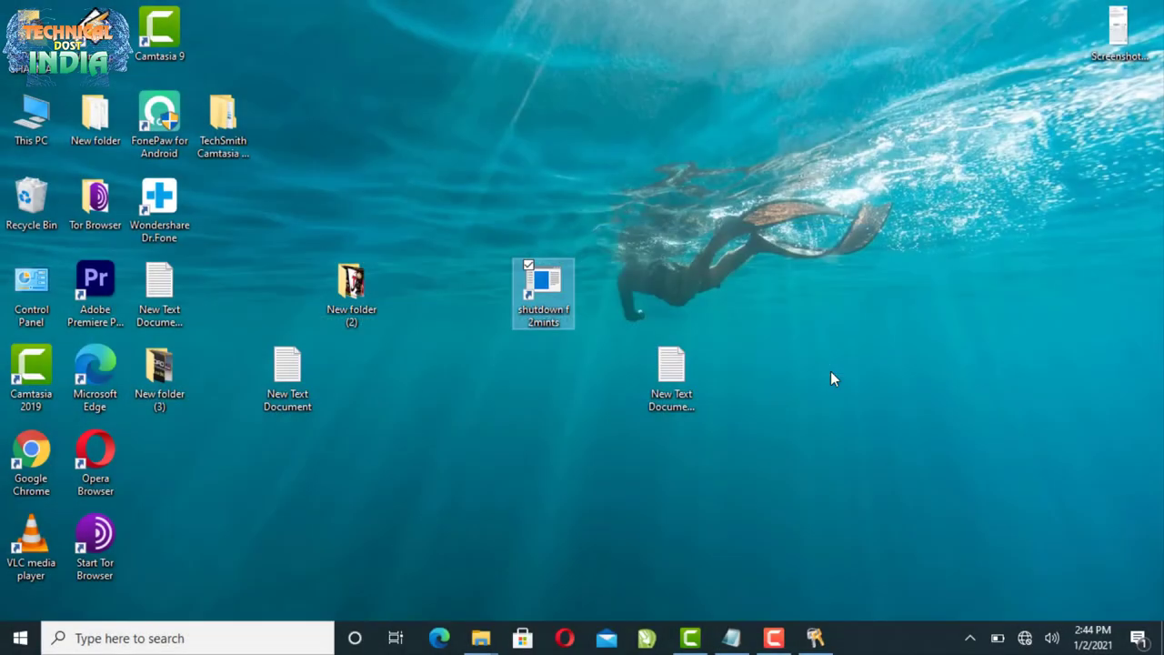
# - Change the shutdown f 2mints shortcut's icon to the globe with a mouse from the SHELL32 icons and confirm its properties
pyautogui.rightClick(552, 312)
pyautogui.click(383, 611)
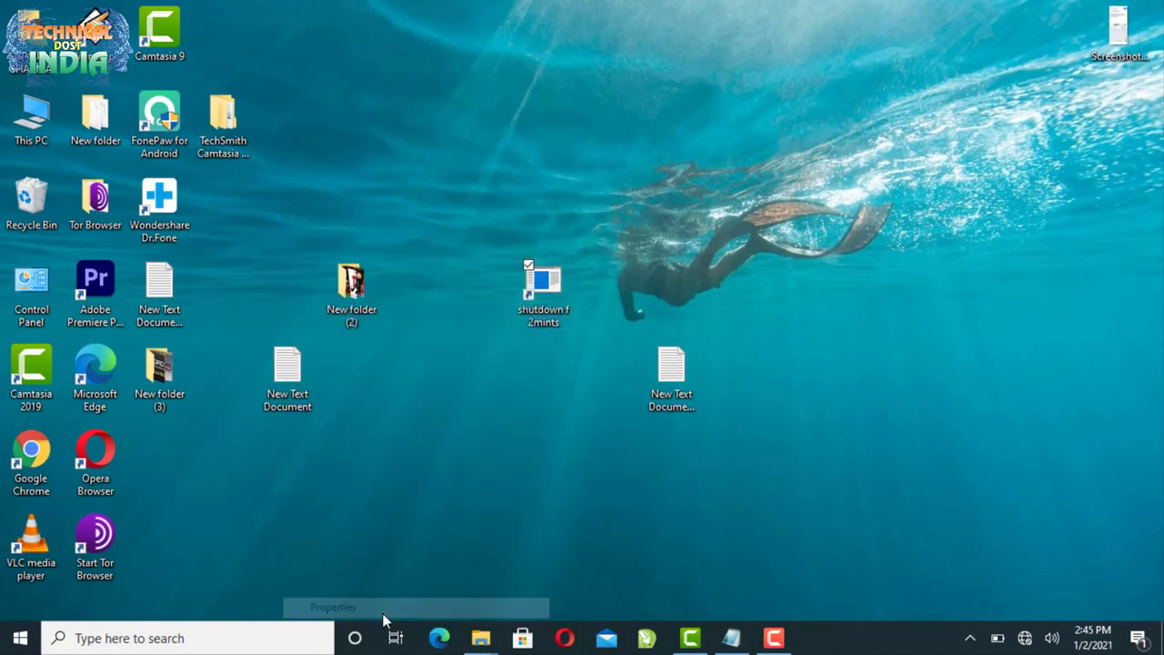
pyautogui.click(735, 484)
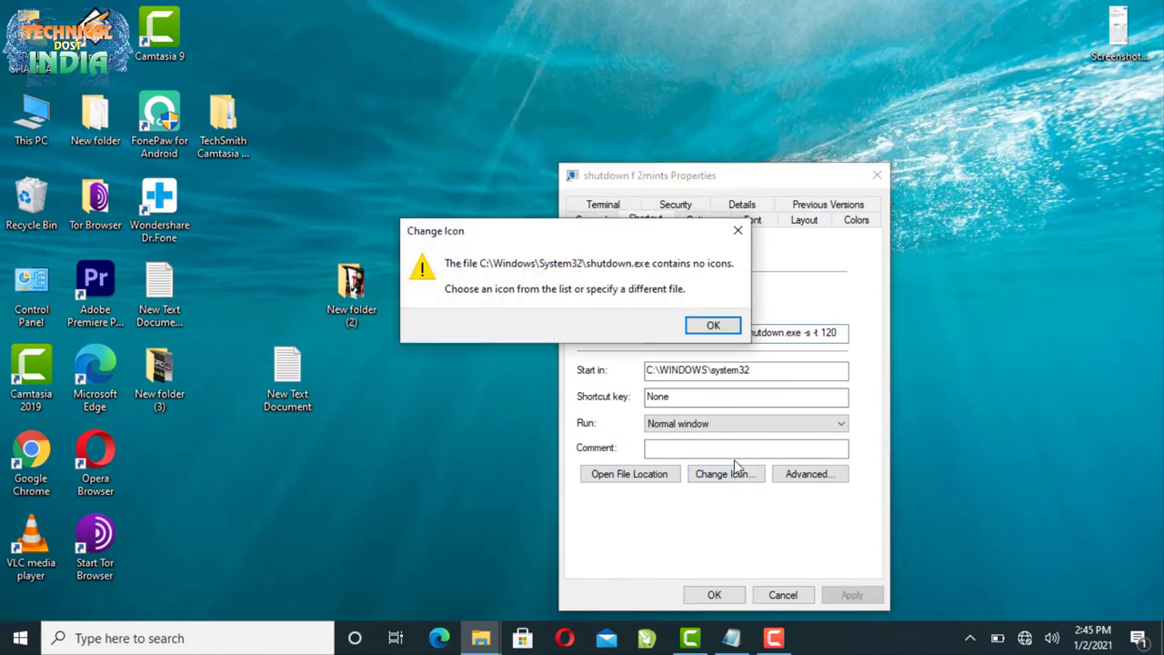
pyautogui.click(713, 326)
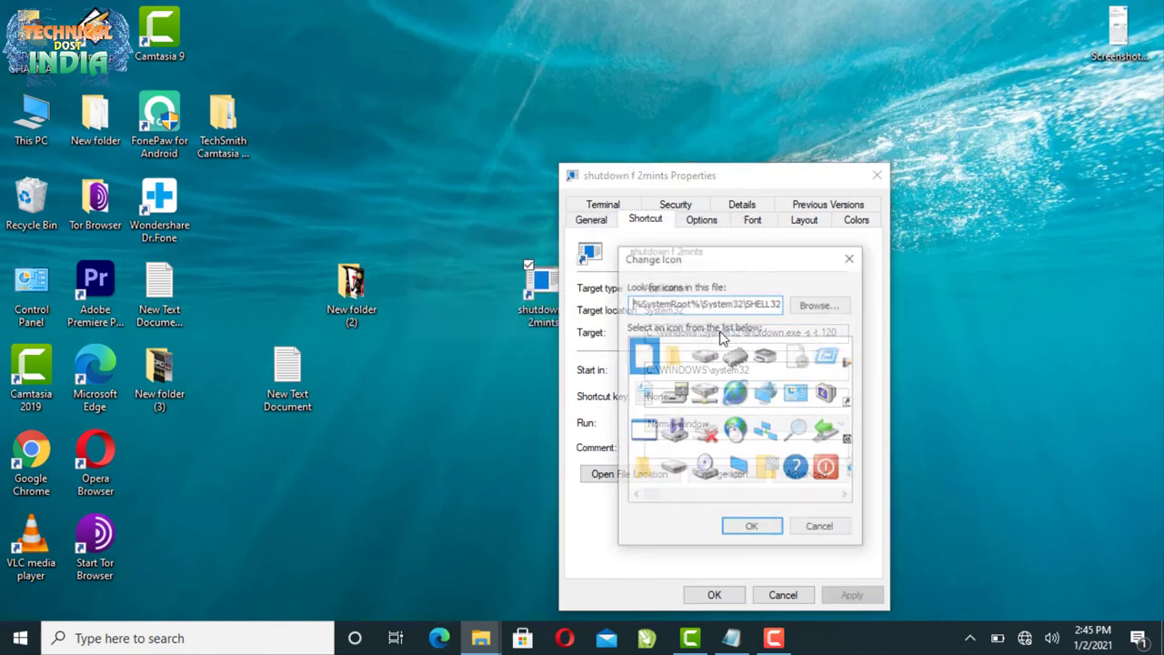
pyautogui.click(834, 480)
pyautogui.scroll(-2, 762, 438)
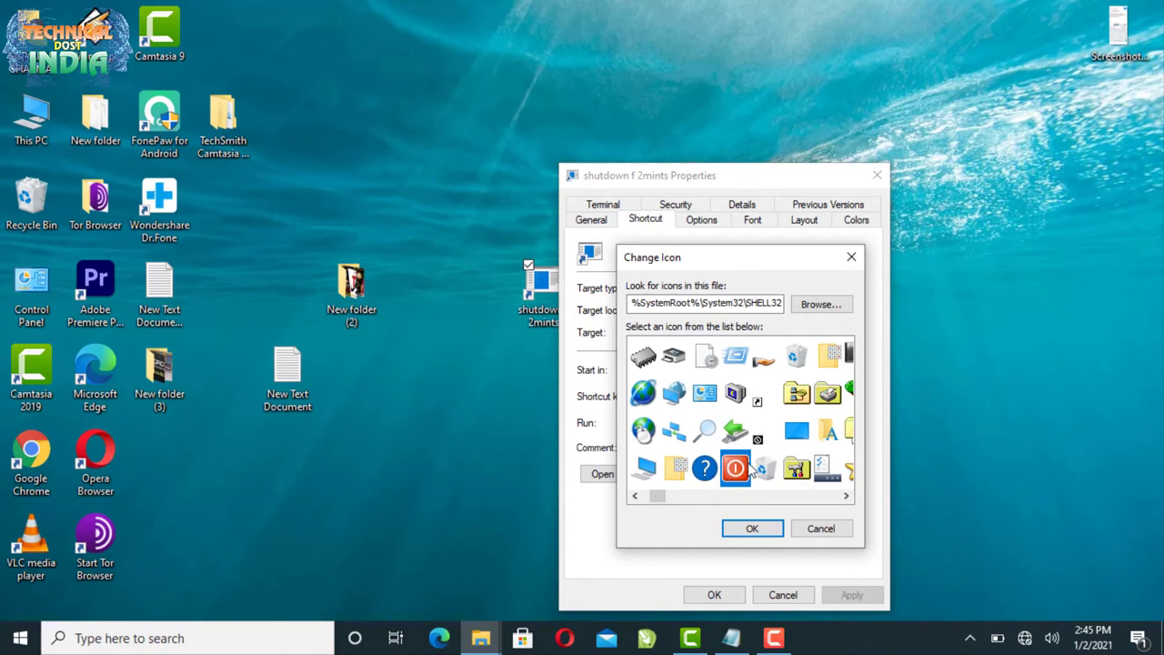
pyautogui.scroll(2, 751, 467)
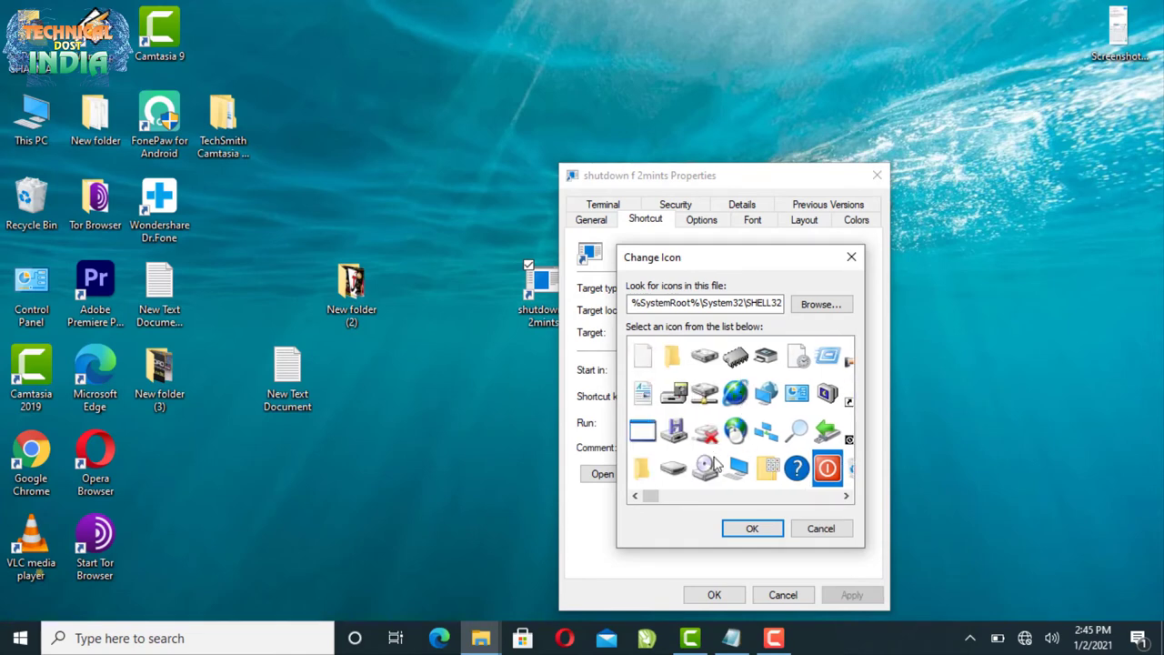
pyautogui.click(752, 528)
pyautogui.click(715, 596)
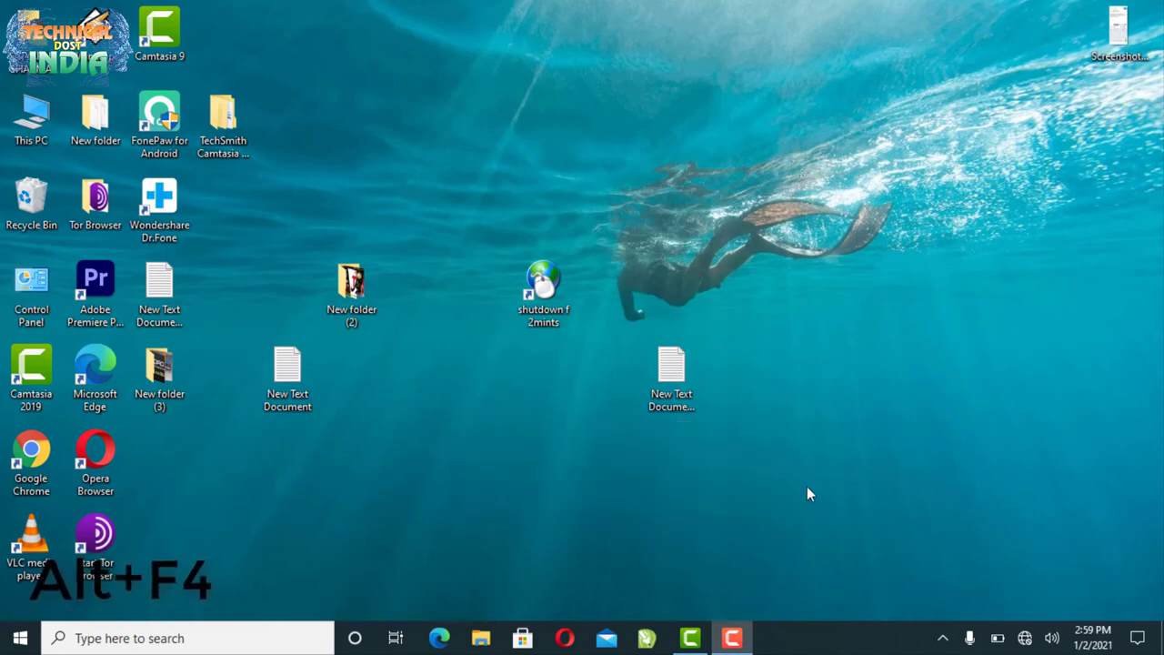
# - Bring up the Shut Down Windows dialog from the desktop, then cancel it without shutting down
pyautogui.click(411, 387)
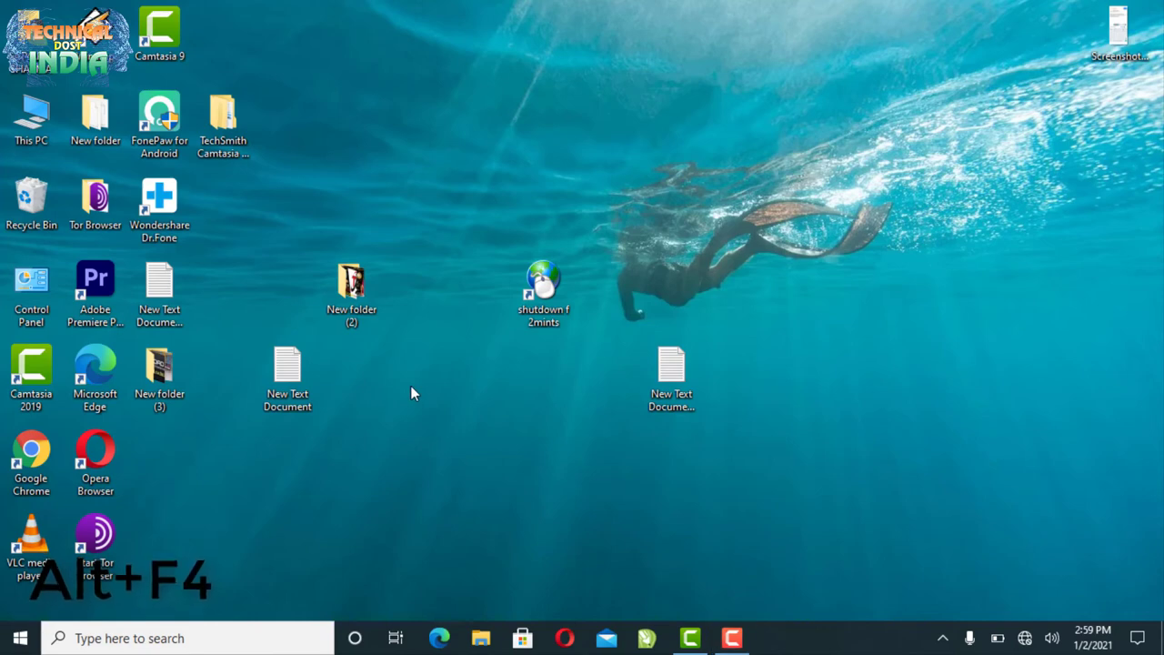
pyautogui.hotkey('alt', 'F4')
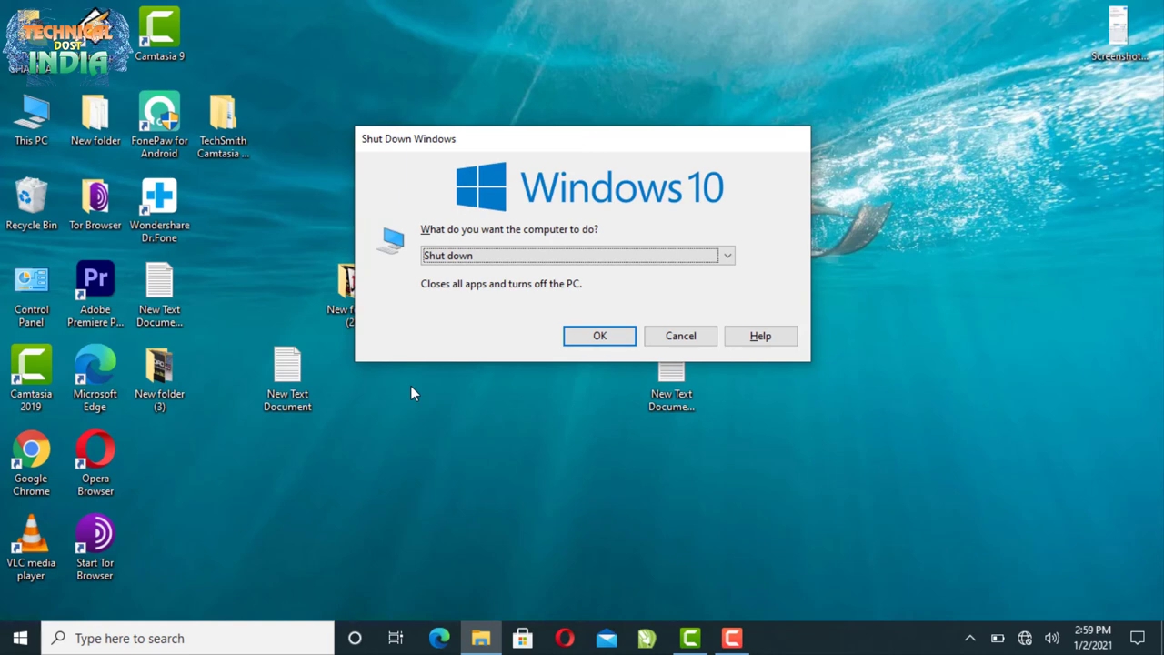
pyautogui.click(709, 338)
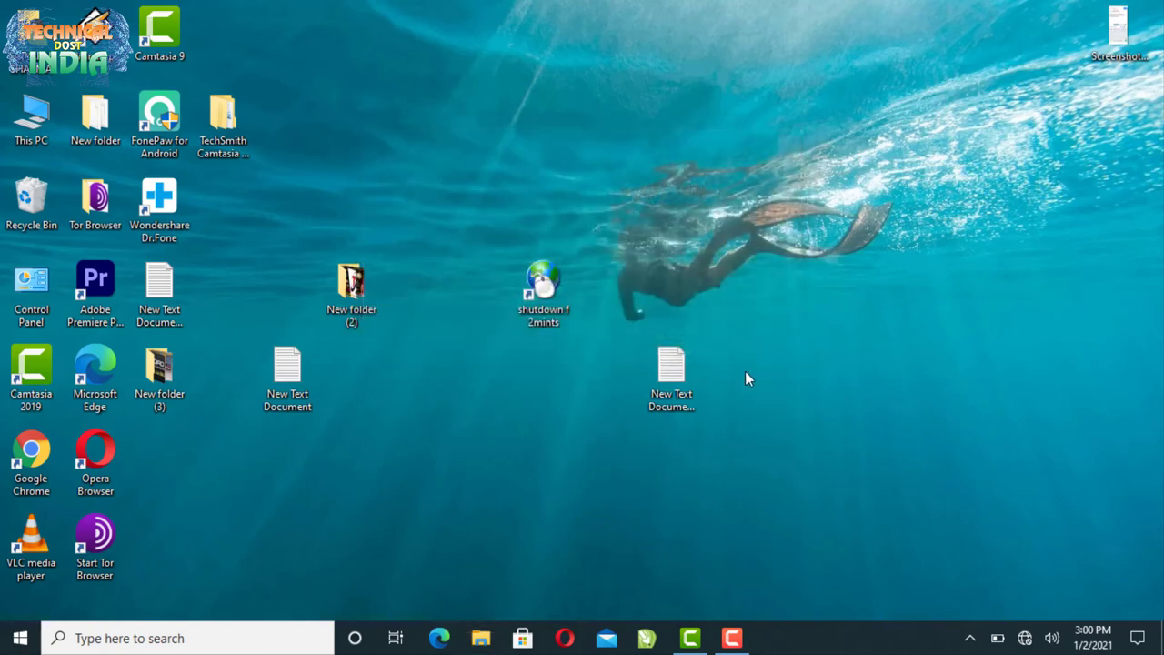